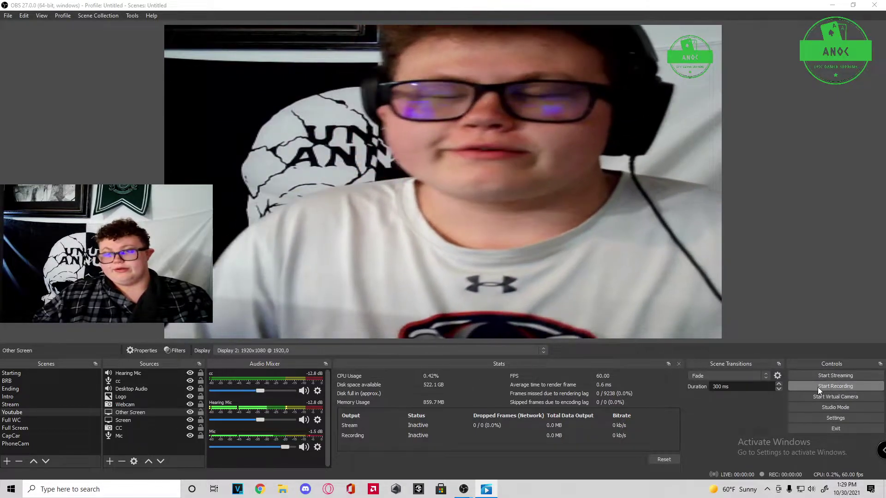
- Record the Youtube scene in OBS, then pause, resume and pause the recording again
click(817, 387)
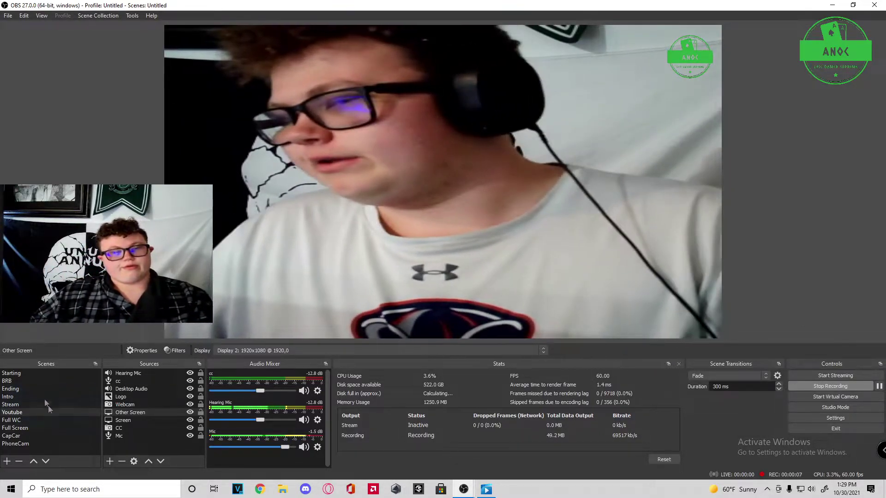
click(68, 412)
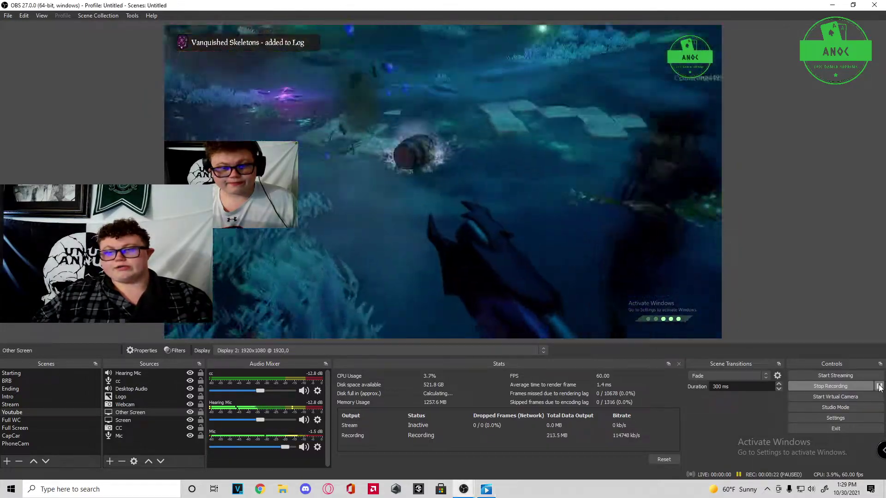
click(879, 386)
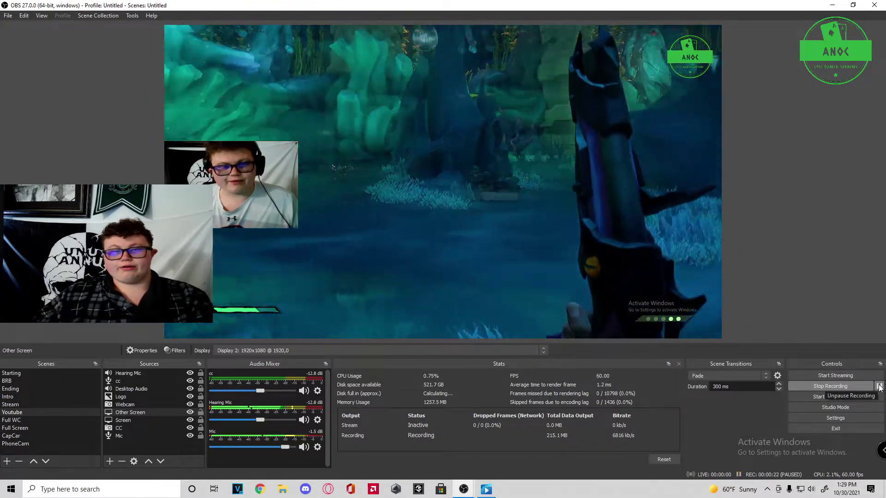
click(879, 386)
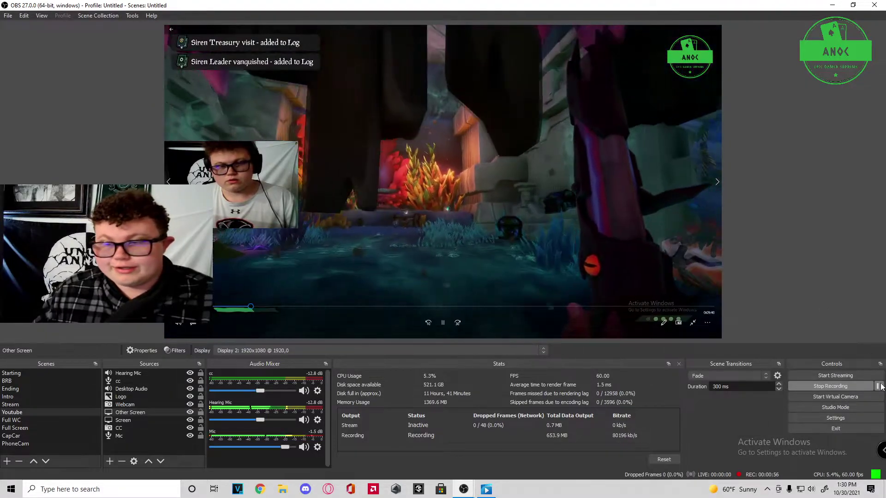
click(879, 386)
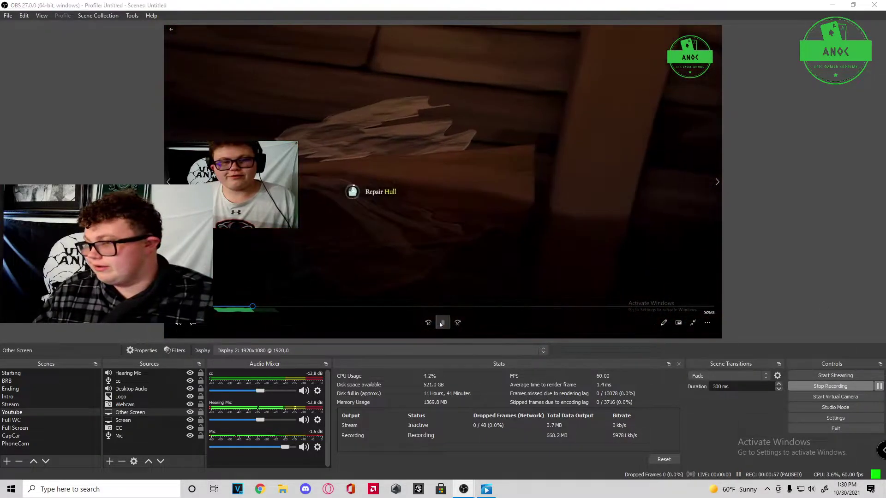
drag(339, 307, 353, 307)
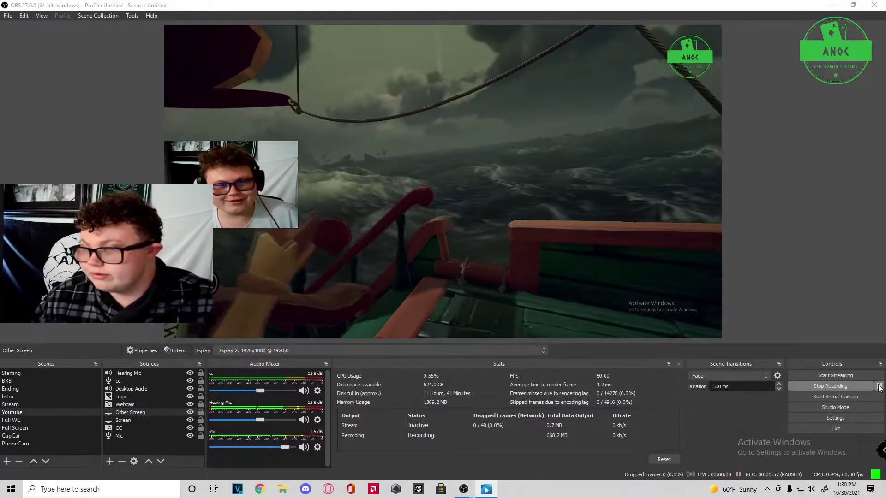
- Resume and pause the recording, play the captured game video, then resume recording
click(880, 386)
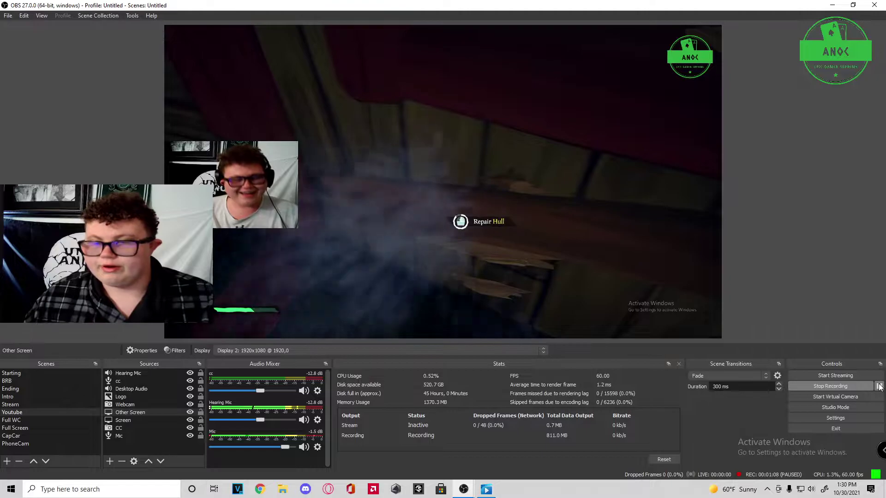
click(879, 386)
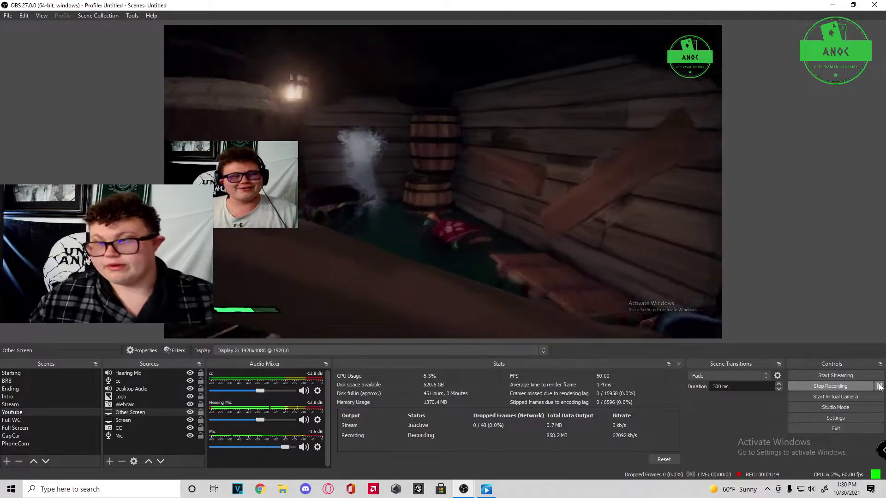
click(879, 386)
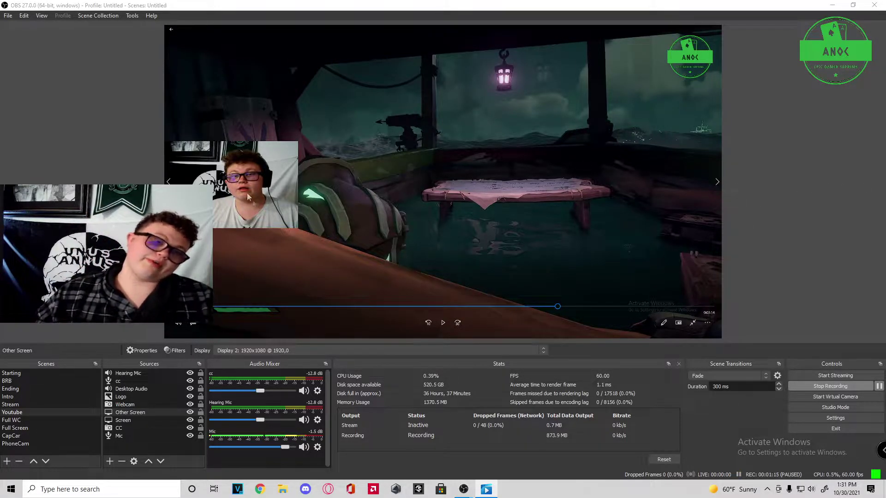
click(442, 323)
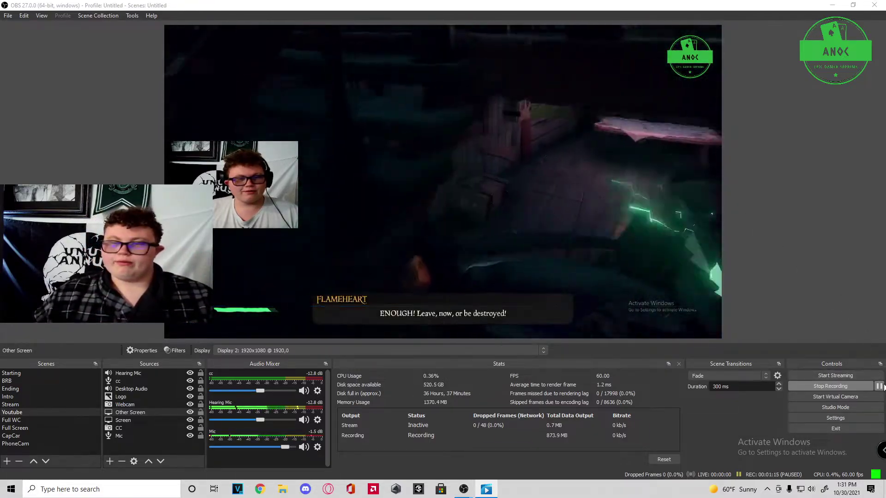
click(879, 385)
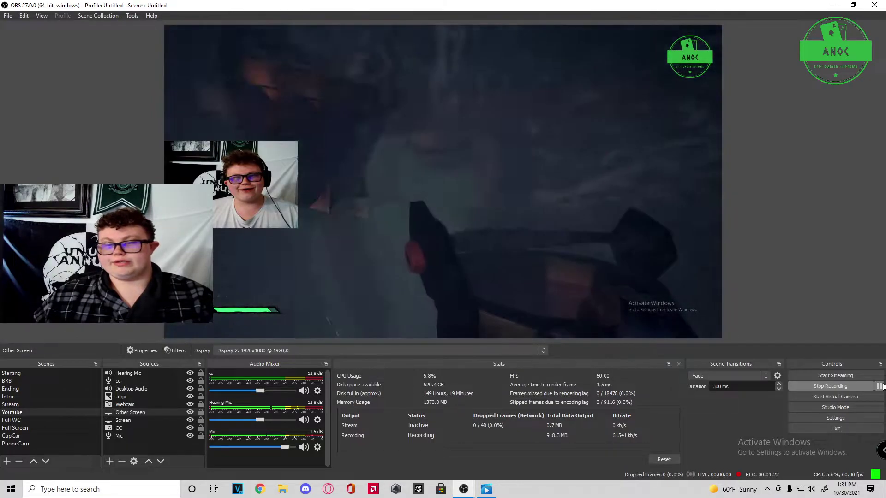
- Pause and resume with the button, then pause again using the F10 hotkey
click(878, 387)
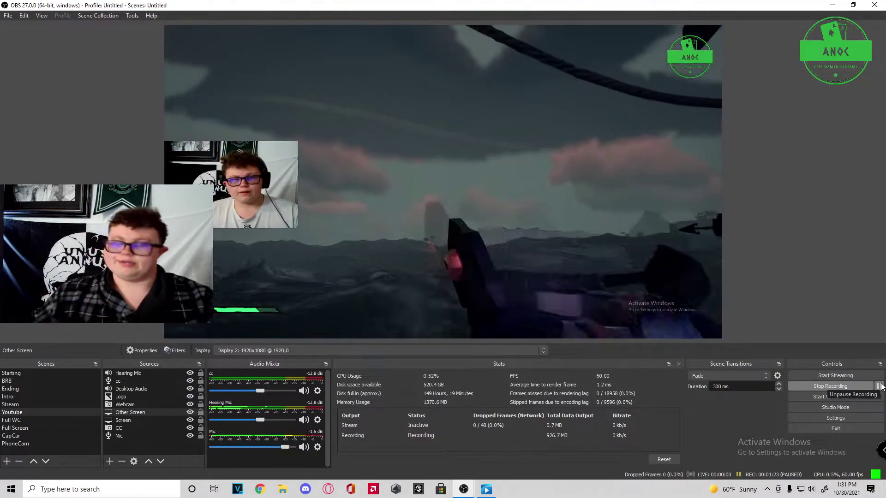
click(879, 386)
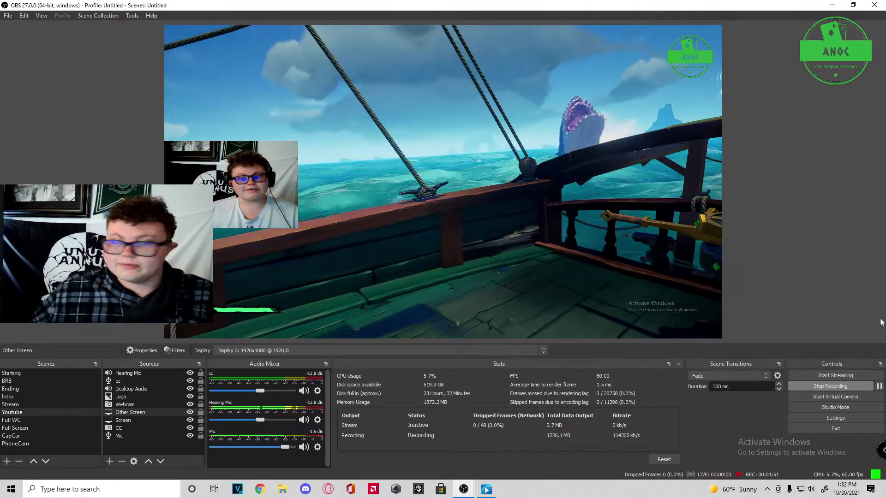
key(F10)
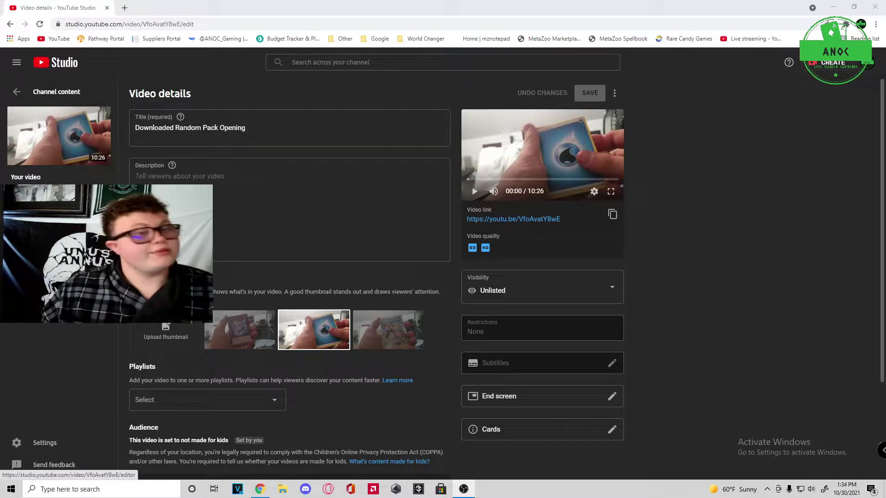
- Open the Editor for the Random Pack Opening video and jump to an earlier moment
click(42, 229)
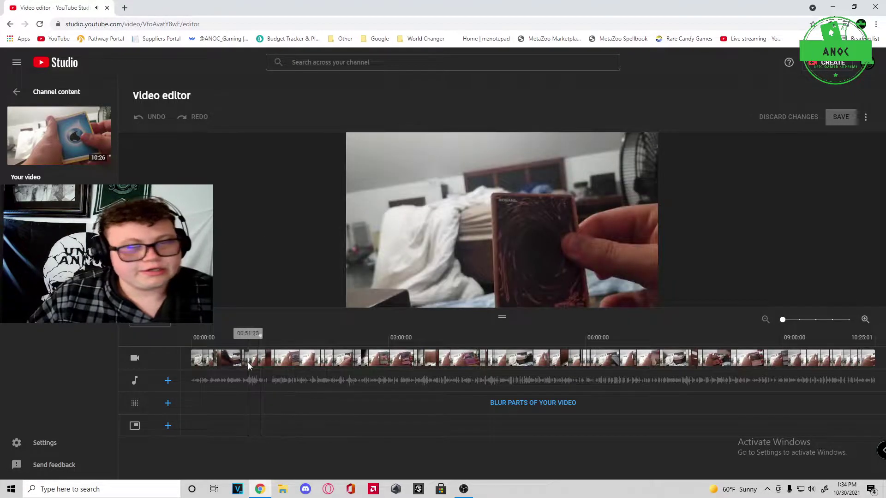
click(255, 340)
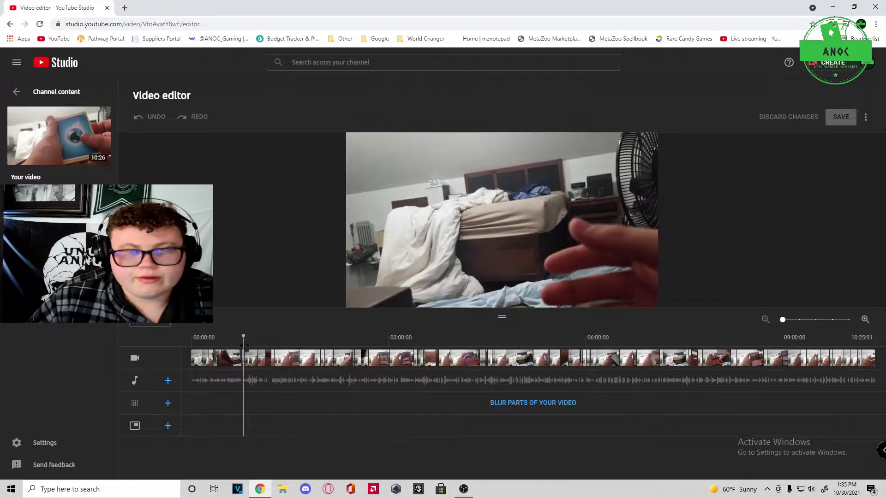
click(241, 340)
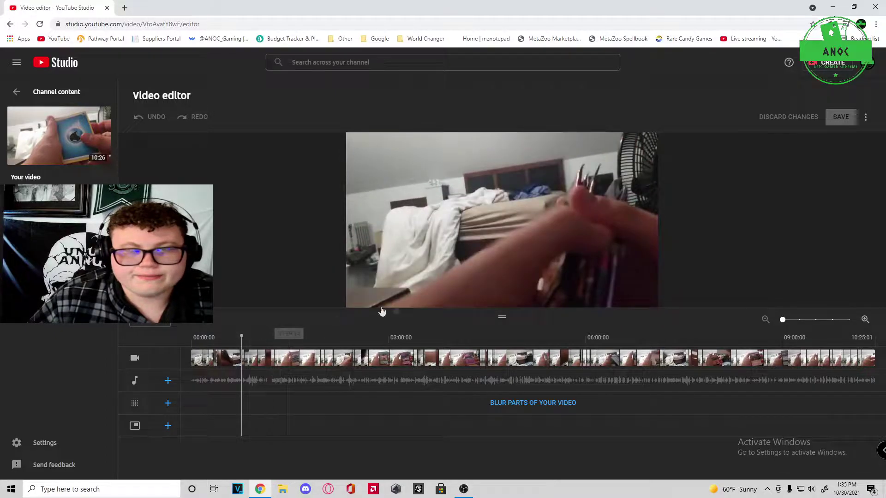
click(437, 258)
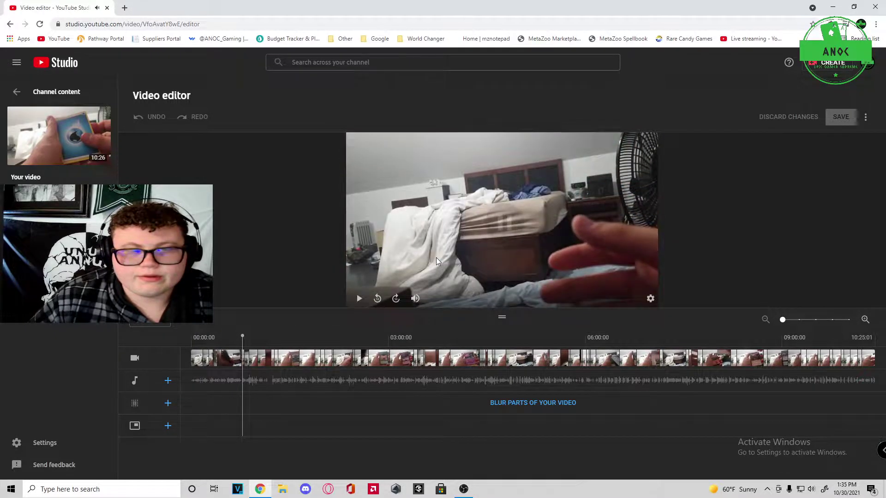
- In Trim mode, split near the video's start and mark the short early section to cut
click(192, 323)
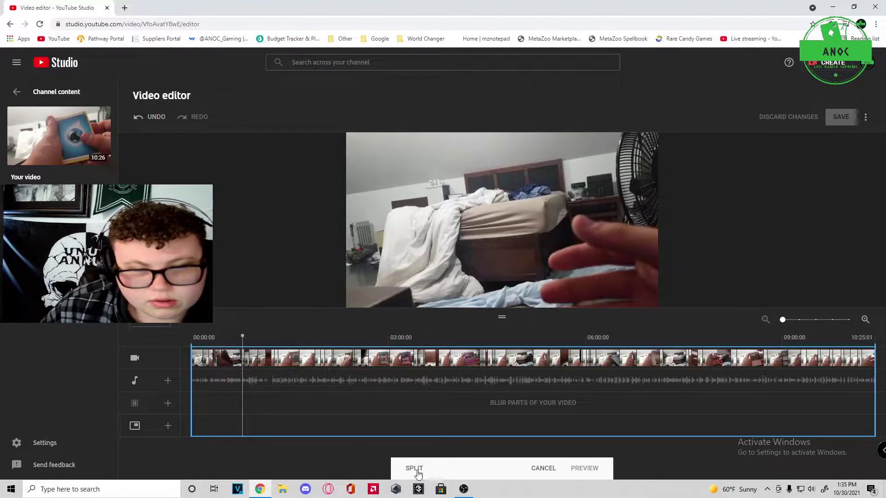
click(254, 365)
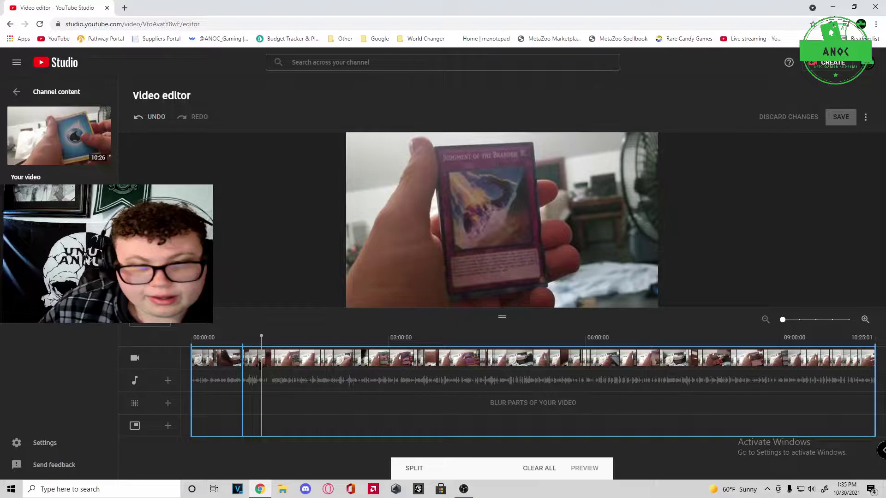
drag(269, 337, 250, 337)
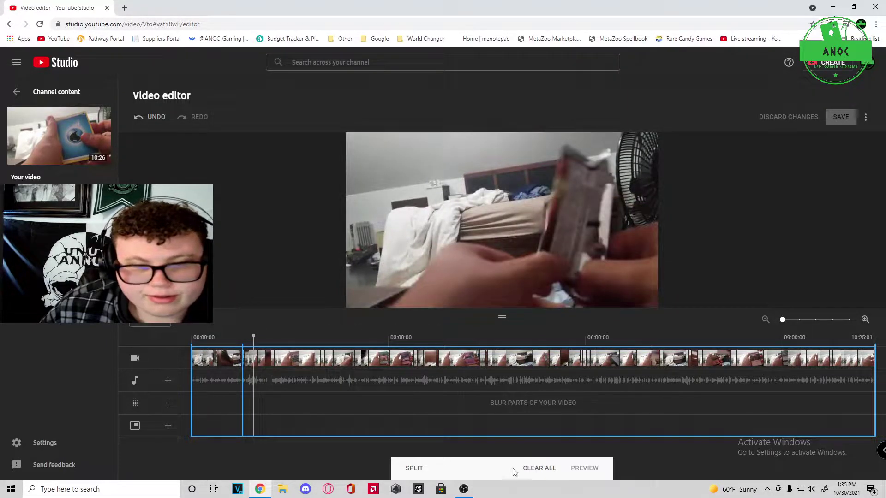
click(247, 380)
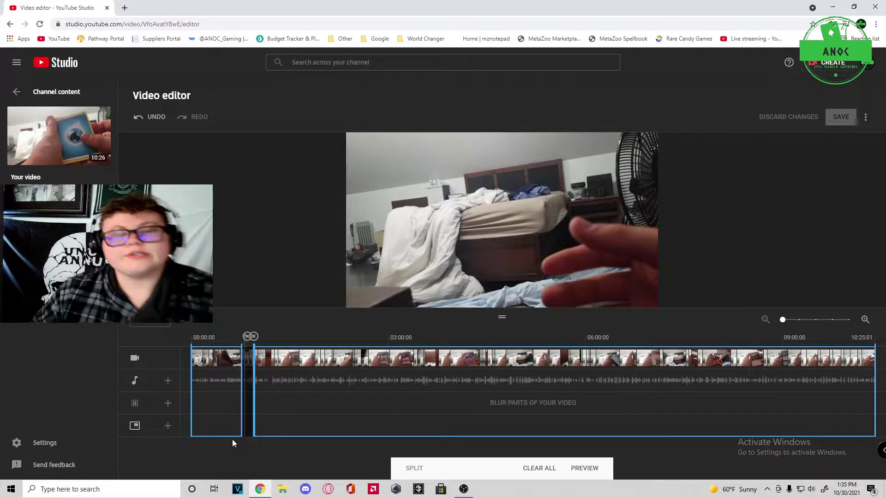
click(221, 415)
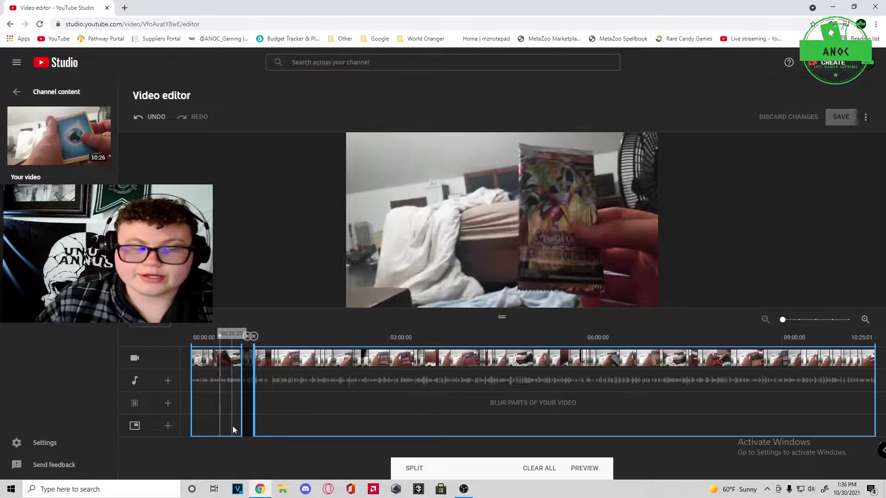
click(232, 425)
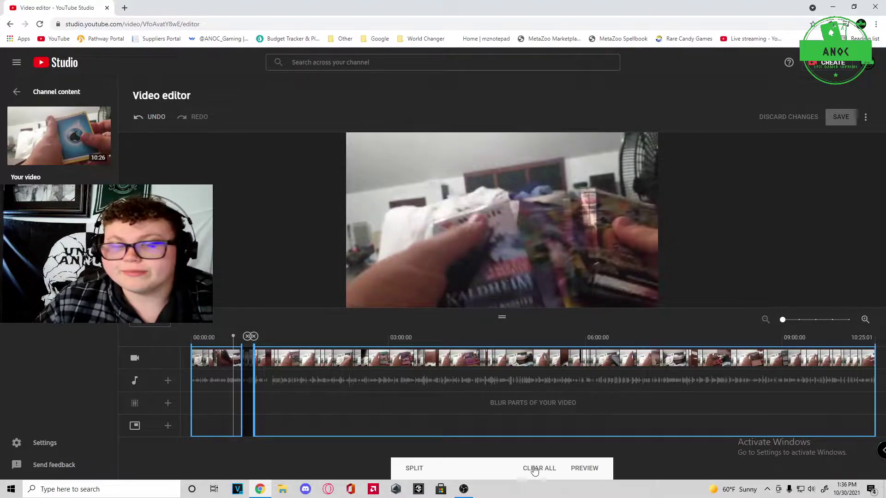
mouse_move(501, 221)
click(467, 242)
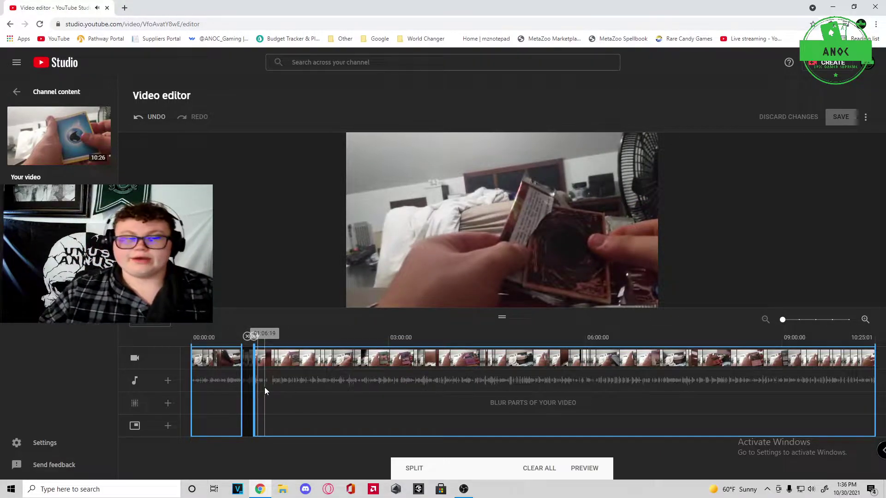
- Split the timeline just past 5:25 and drag the handle right to widen the cut
click(486, 408)
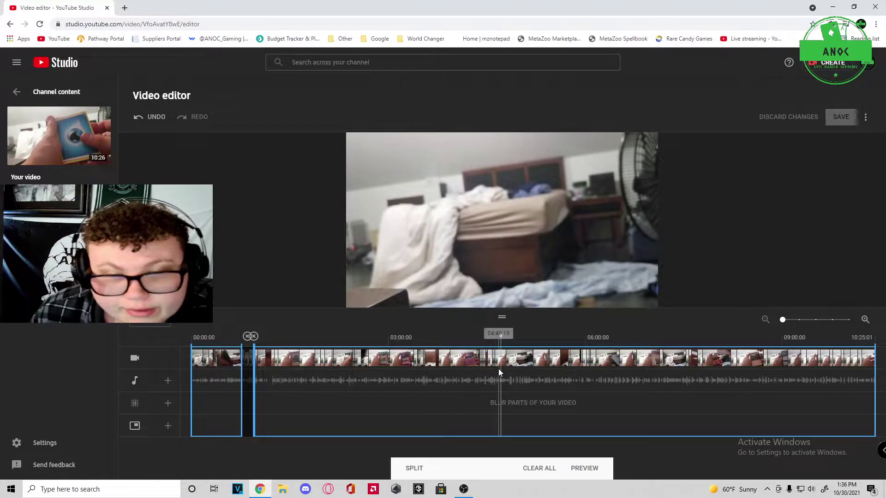
click(533, 374)
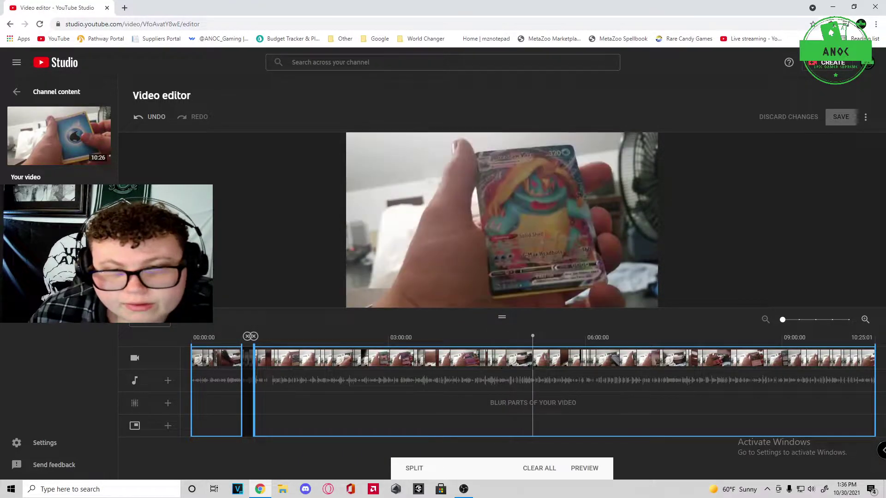
click(557, 374)
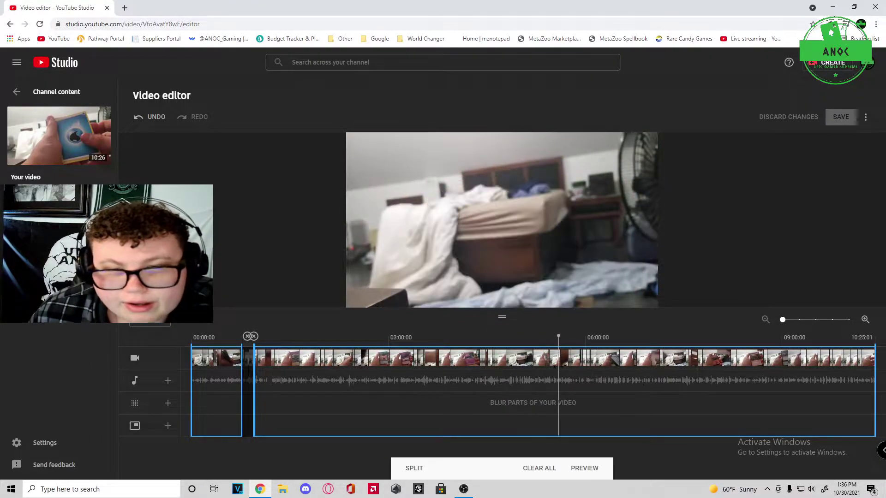
click(548, 375)
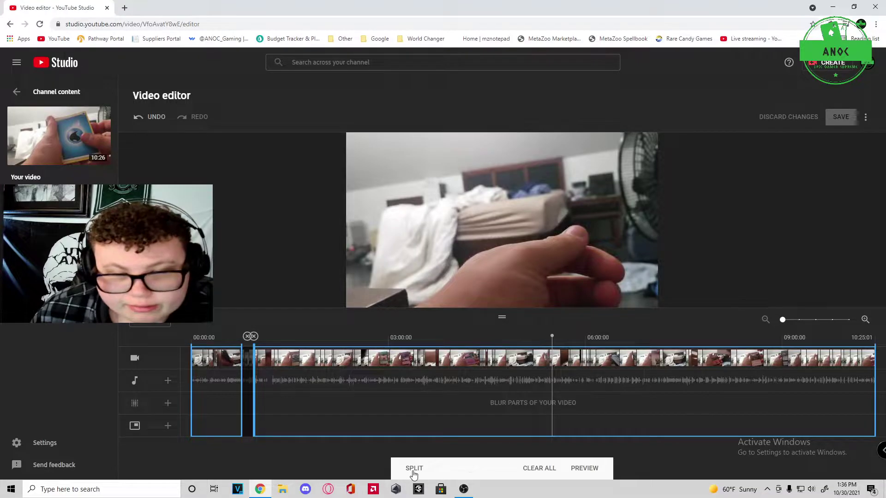
click(565, 375)
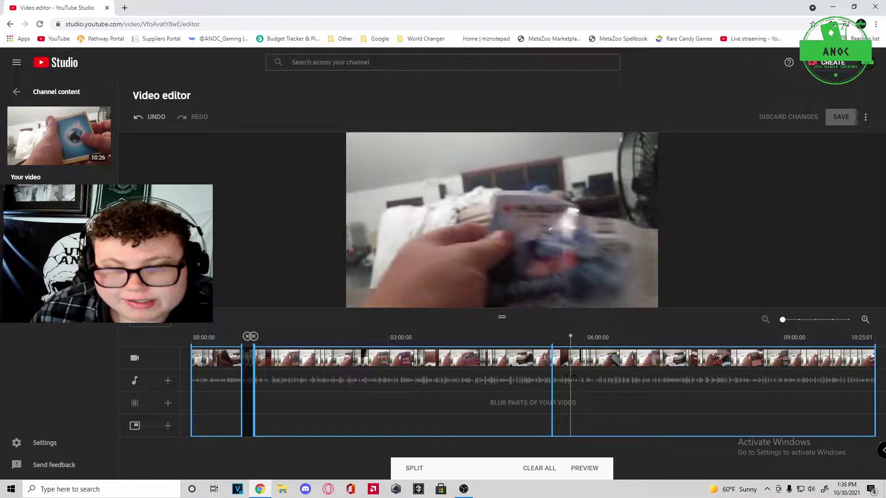
drag(570, 337, 565, 337)
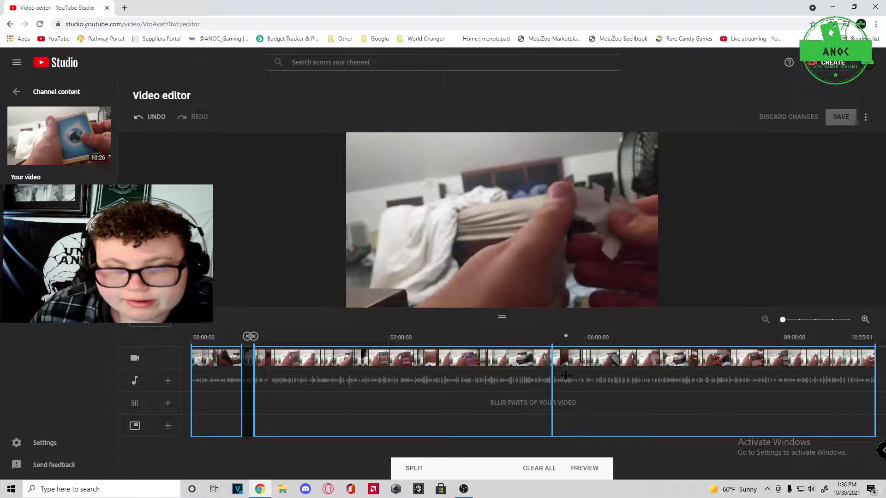
drag(566, 337, 563, 336)
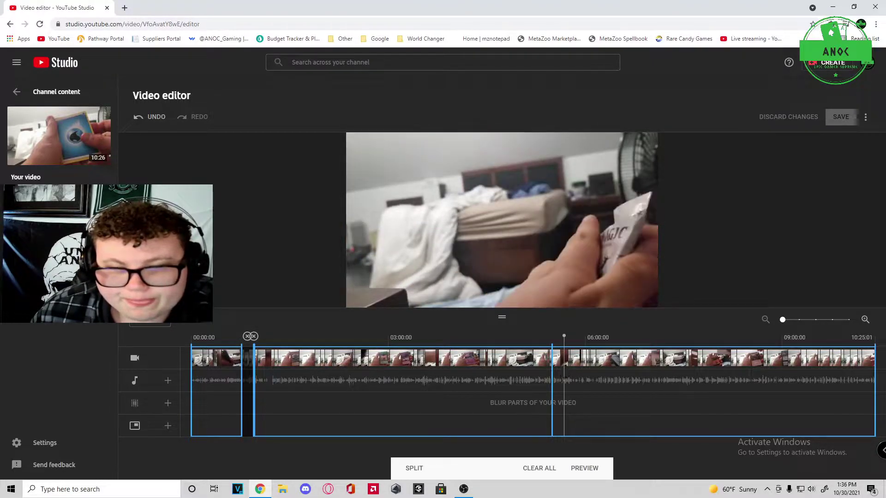
click(414, 469)
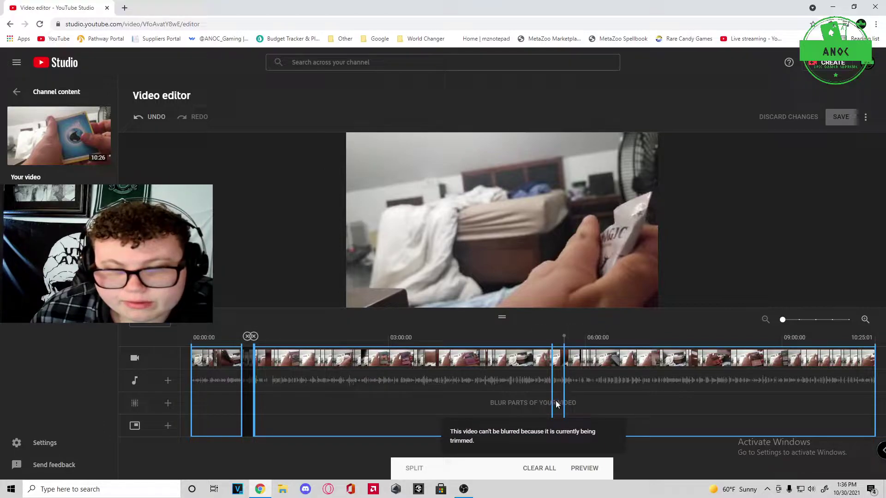
mouse_move(555, 360)
drag(555, 362, 567, 364)
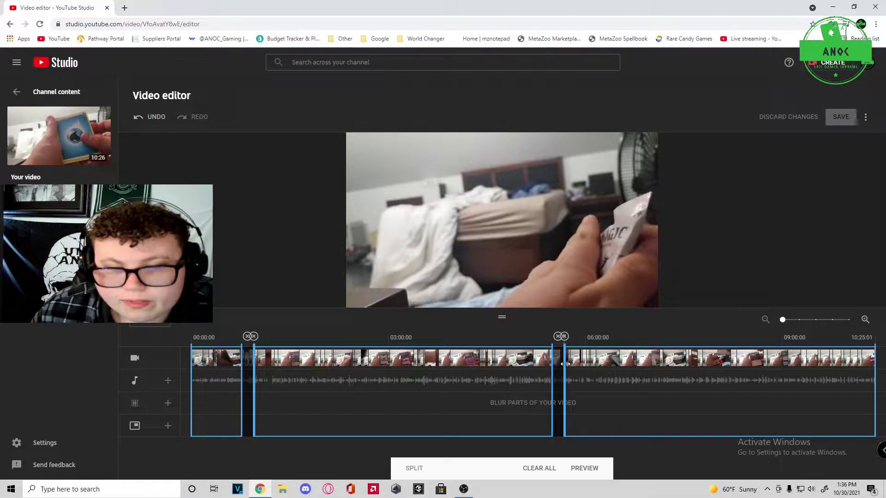
- Preview the footage after the cut, check around 8:10 and 9:05, then finish trimming
click(544, 342)
click(438, 247)
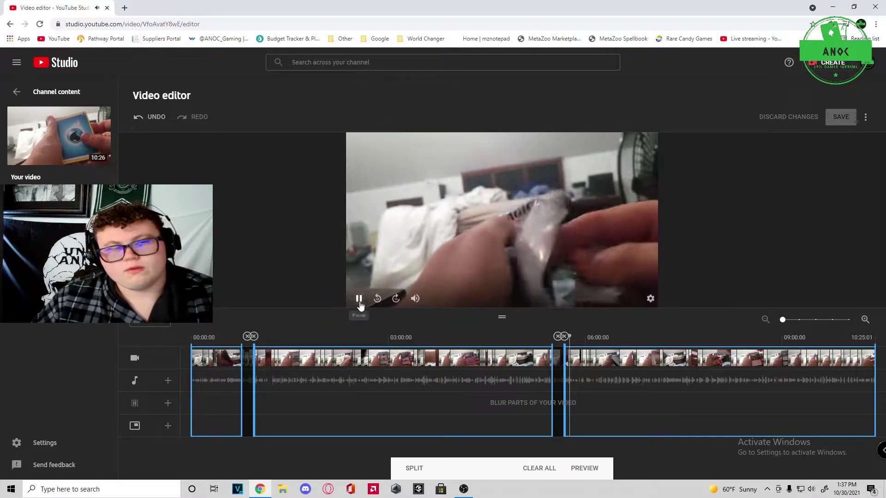
click(359, 299)
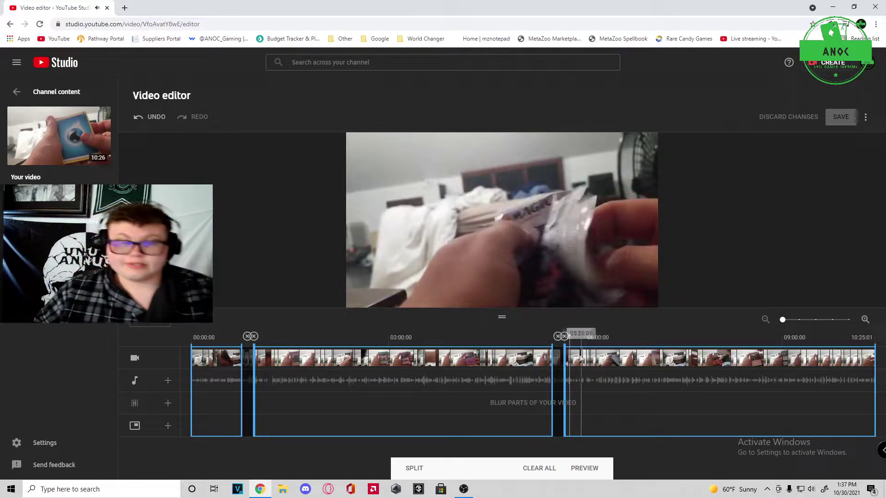
click(752, 401)
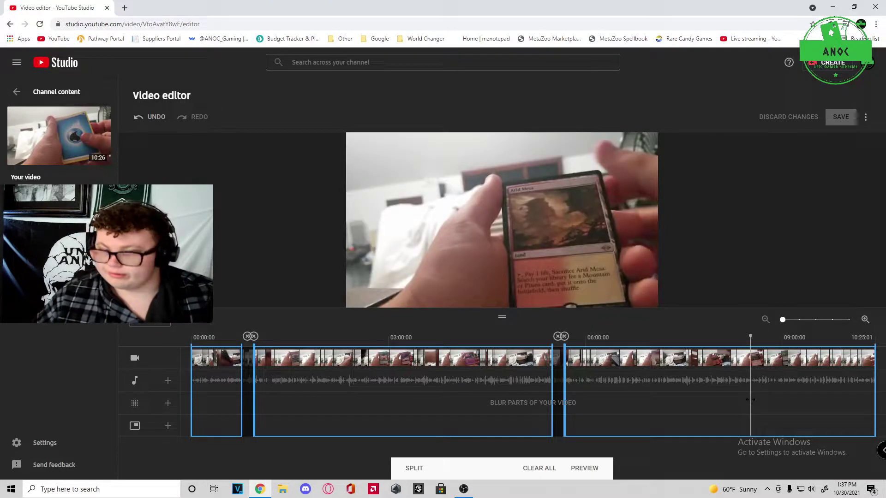
click(803, 402)
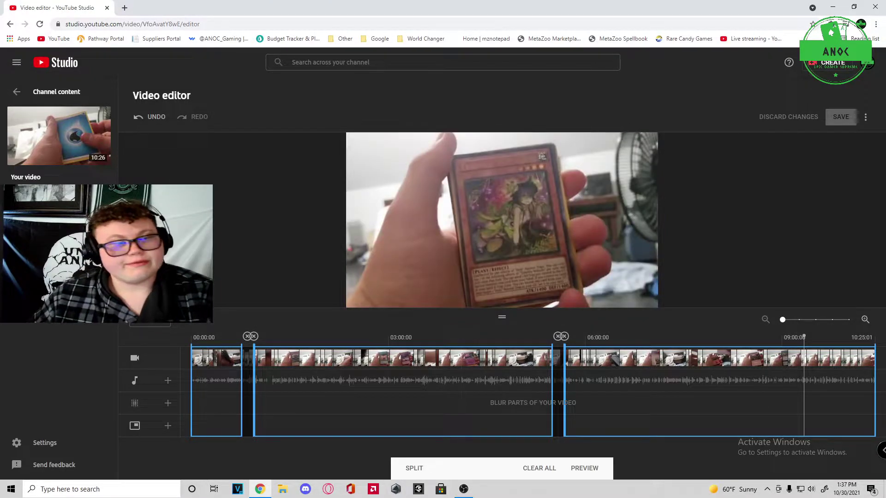
click(603, 460)
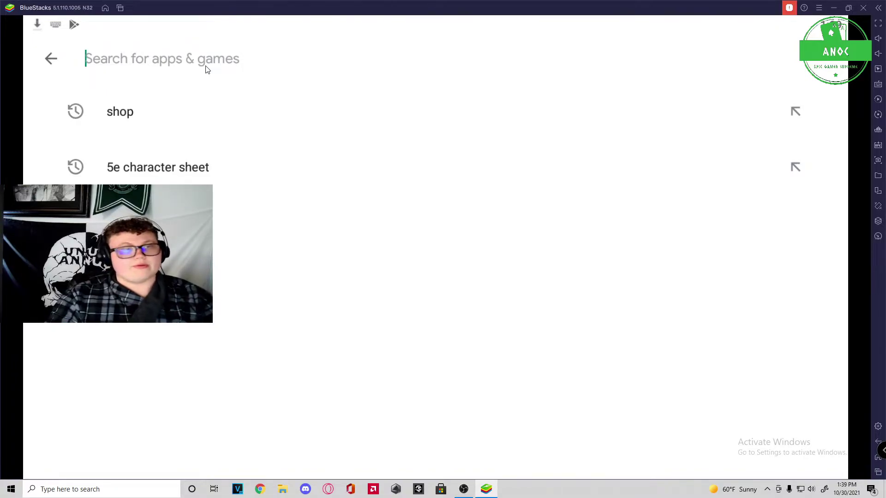
text(cap)
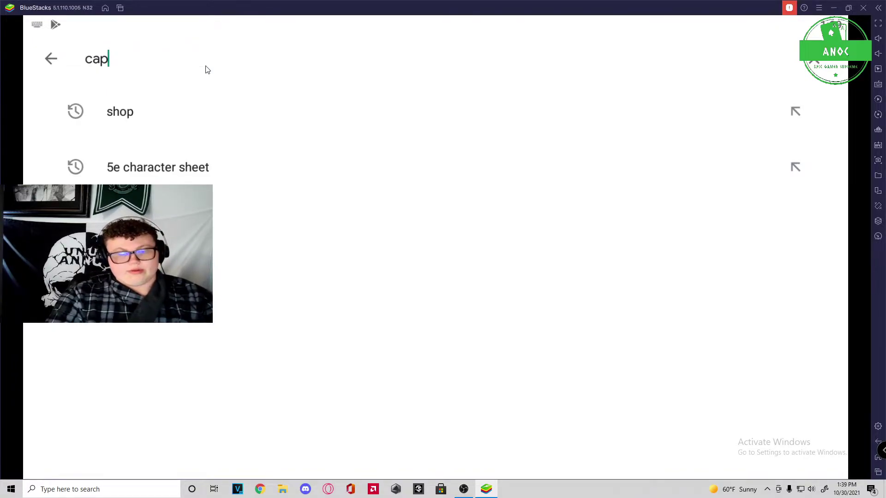
text(cut)
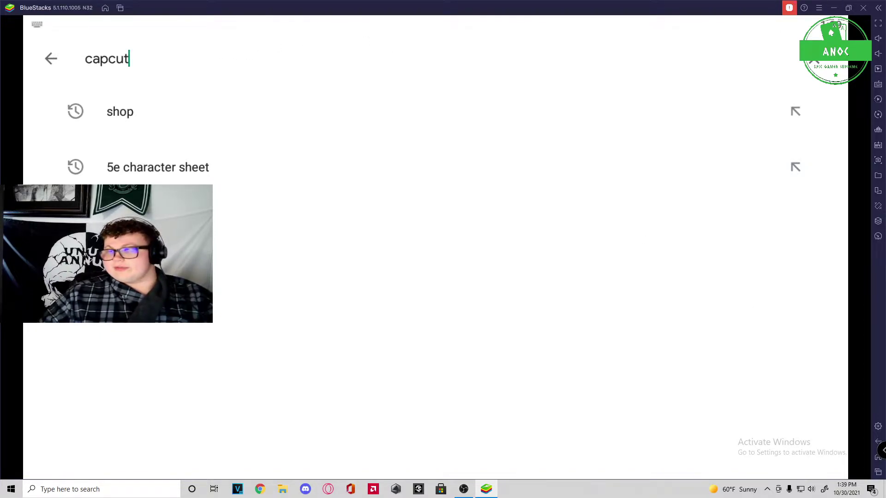
- Search the Play Store for capcut, install CapCut - Video Editor, and open it
key(Return)
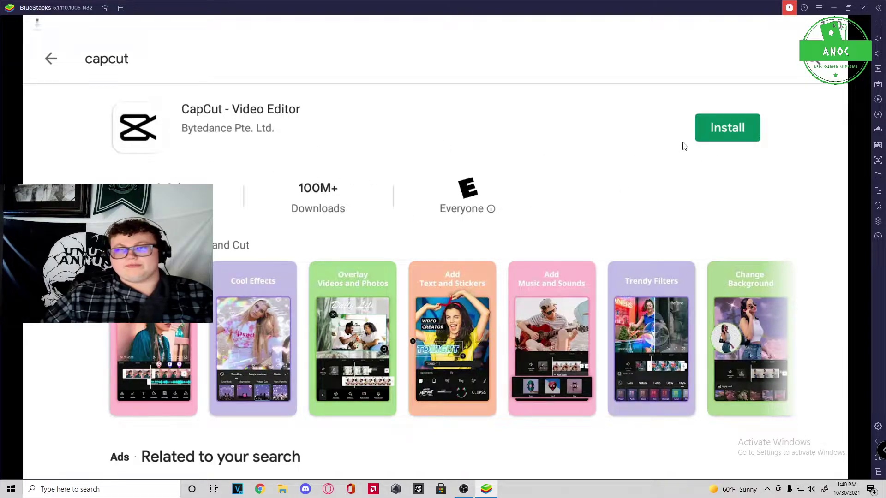
click(727, 135)
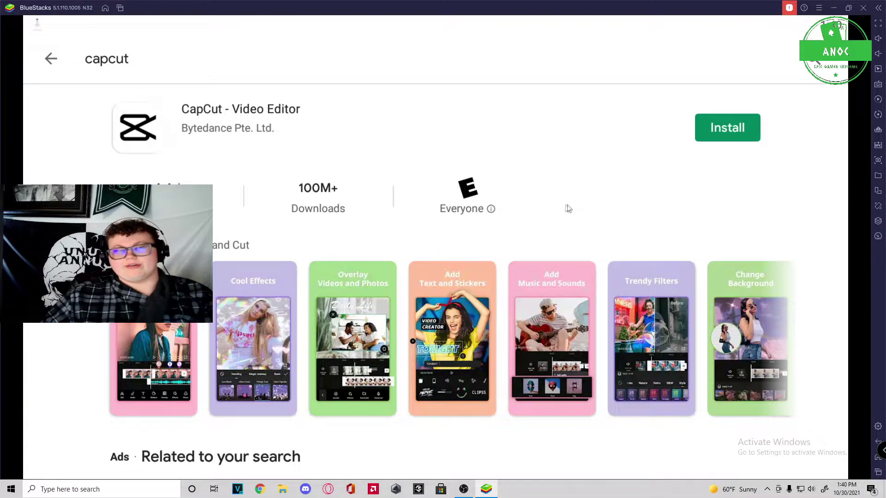
click(719, 131)
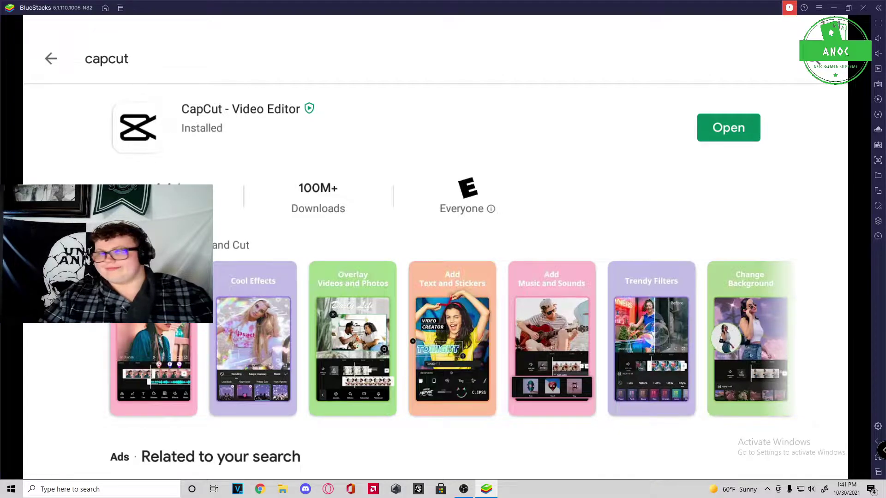
click(728, 128)
- Create a new CapCut project with the 20-second 2021 NYE Celebration fireworks stock clip
click(612, 284)
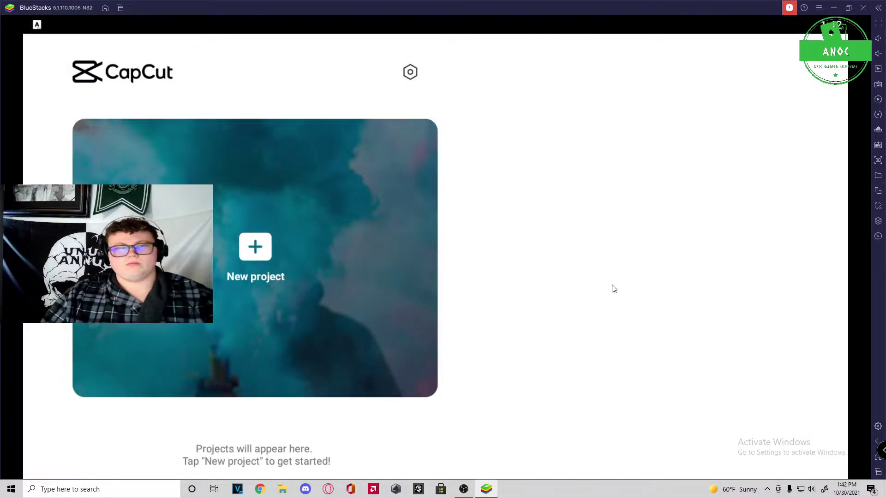
click(297, 249)
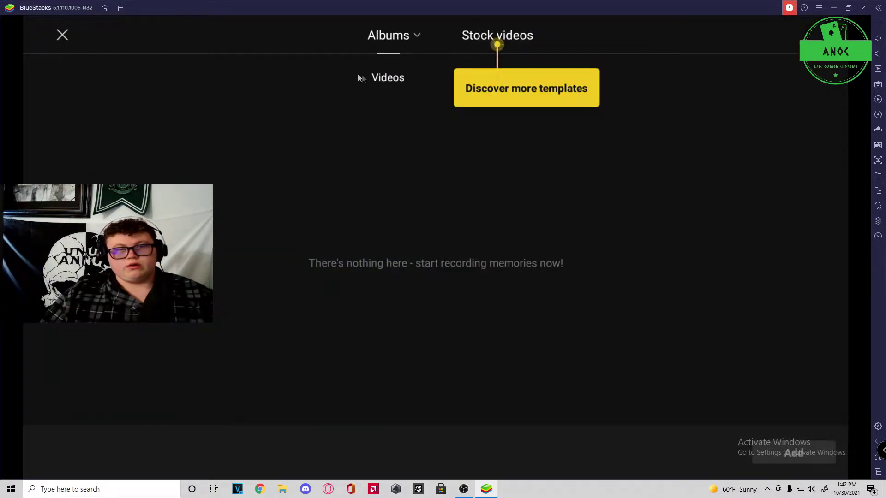
click(387, 79)
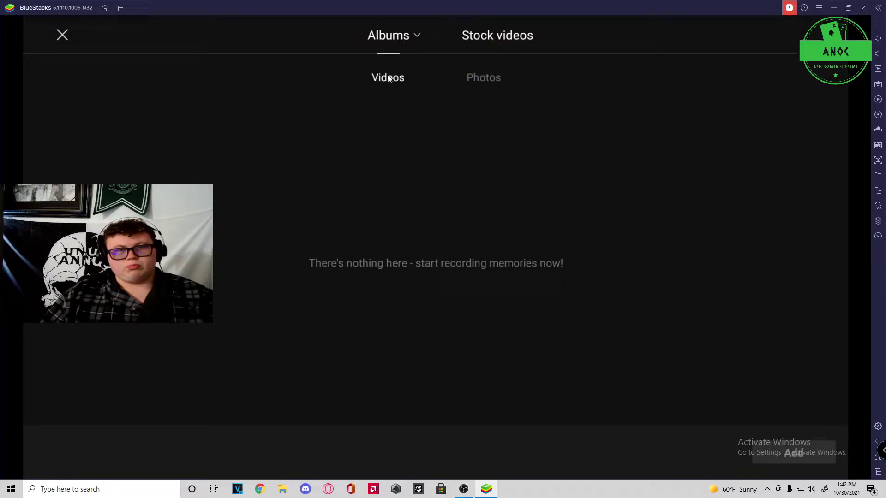
click(396, 34)
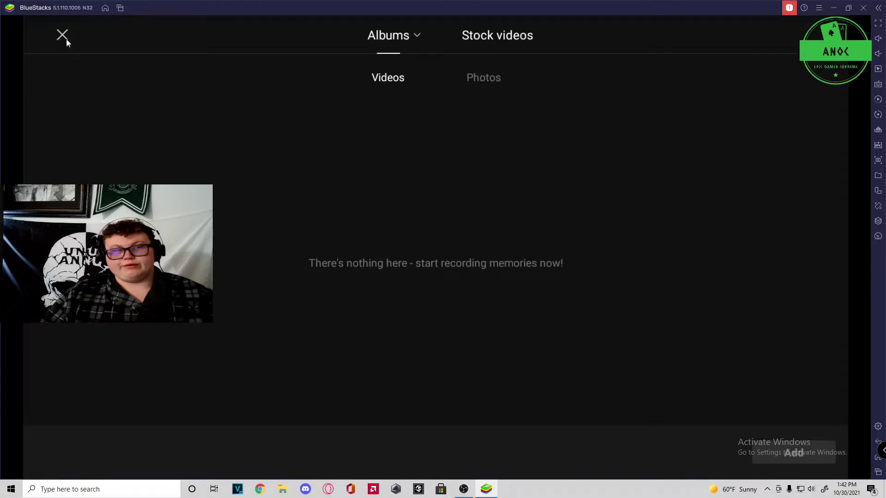
click(497, 35)
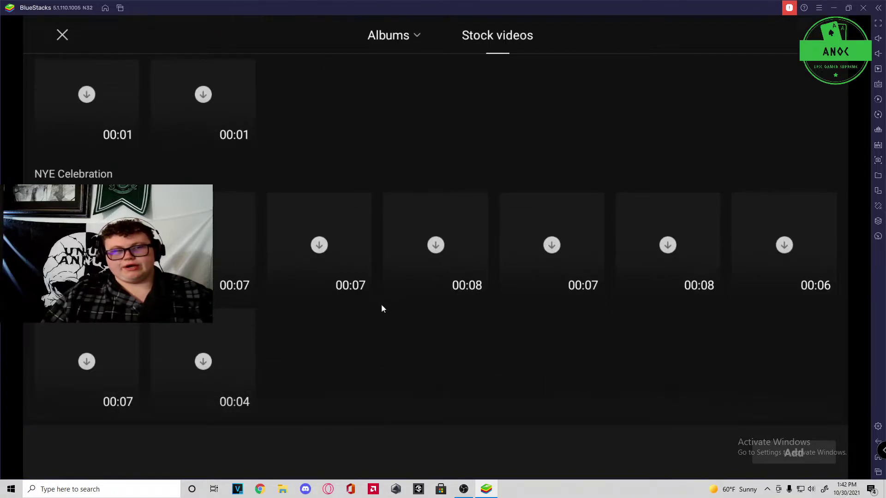
scroll(382, 303, up, 3)
scroll(359, 287, down, 8)
scroll(244, 403, down, 5)
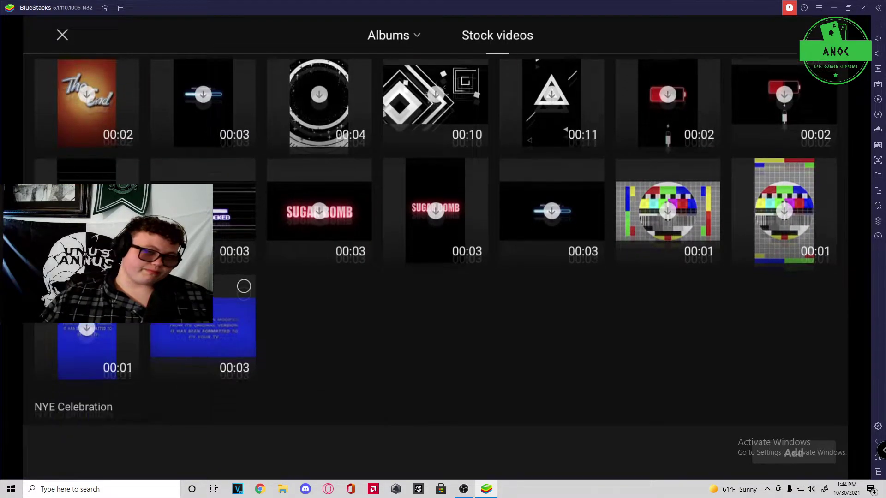
scroll(243, 278, down, 5)
click(244, 204)
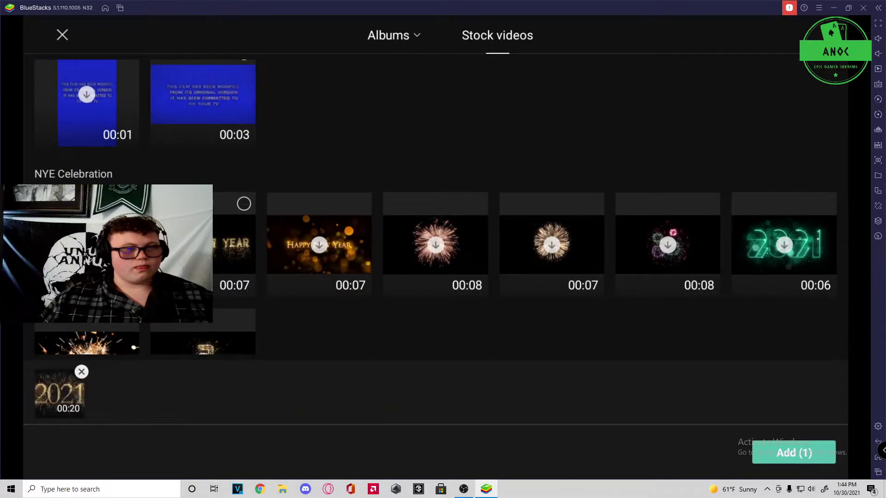
click(794, 452)
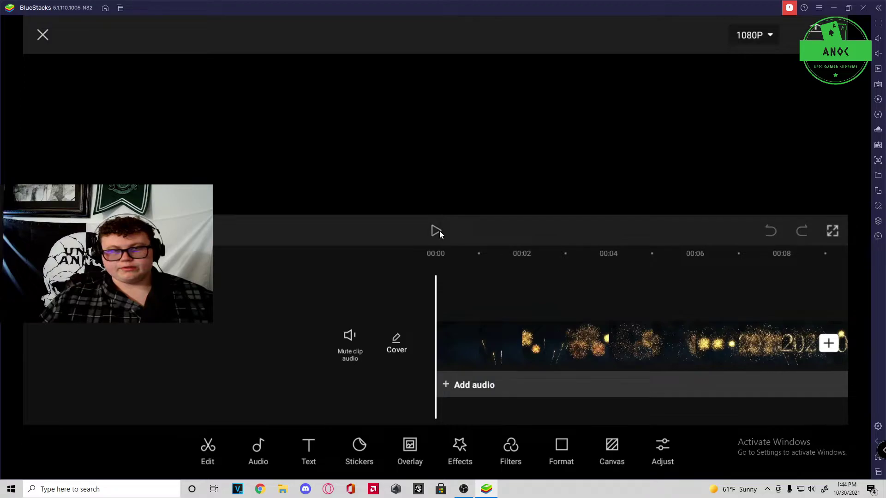
- Preview the fireworks clip and select it to reveal its editing options
click(436, 231)
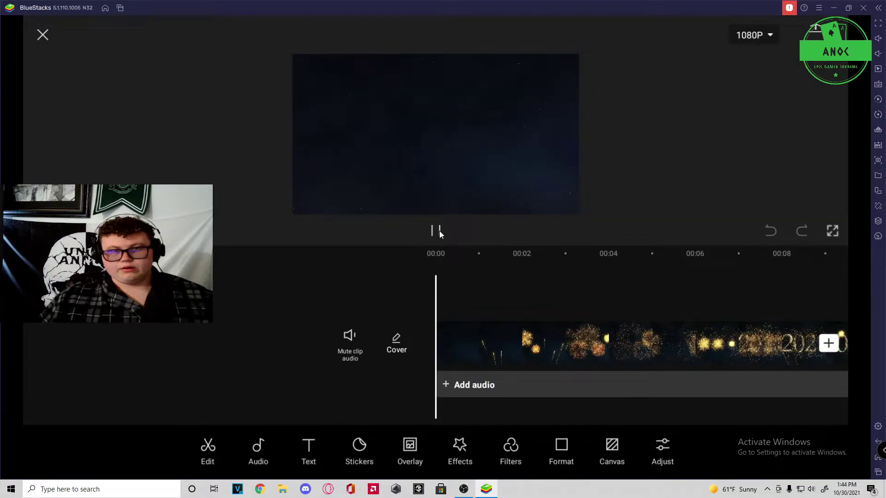
click(440, 230)
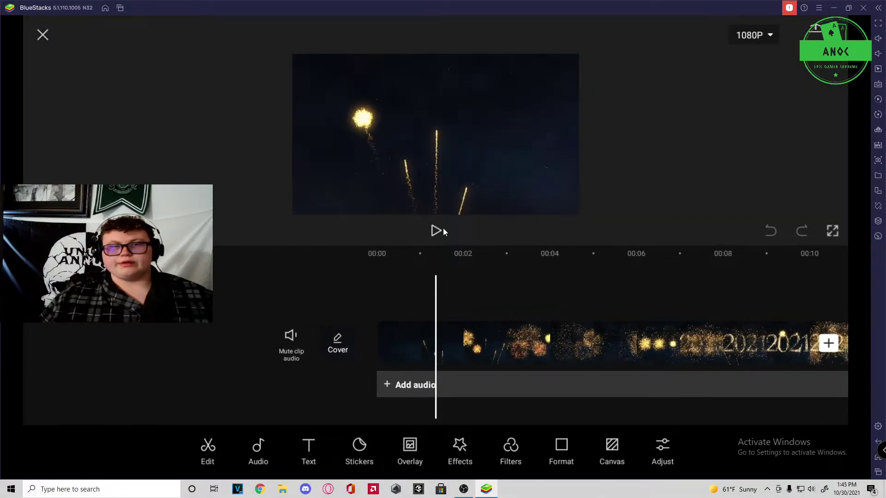
mouse_move(442, 353)
mouse_down()
mouse_move(487, 350)
mouse_move(459, 347)
mouse_up()
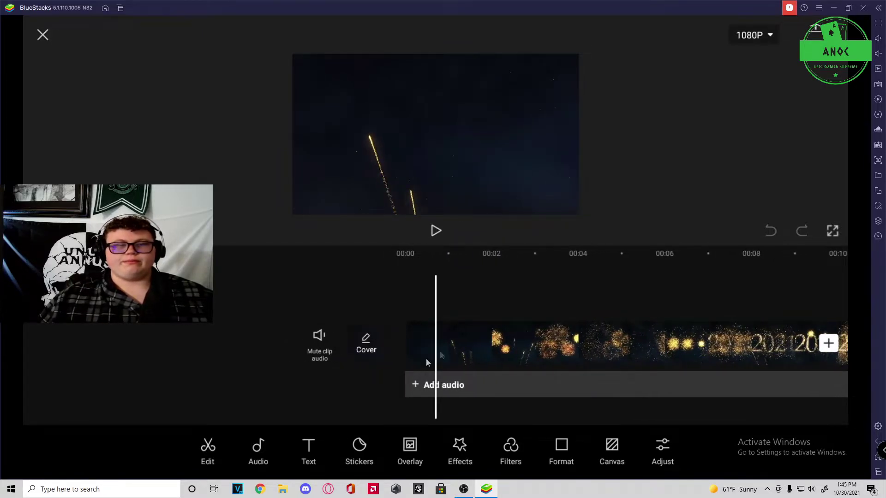
click(211, 450)
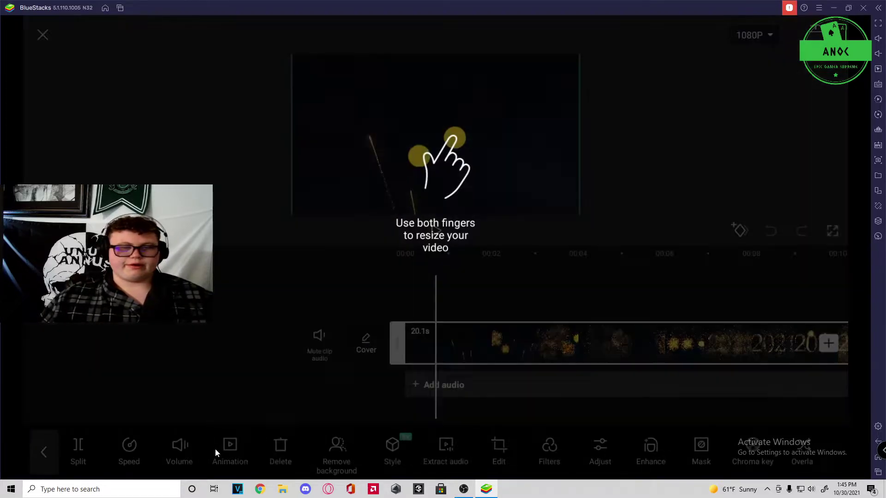
click(438, 377)
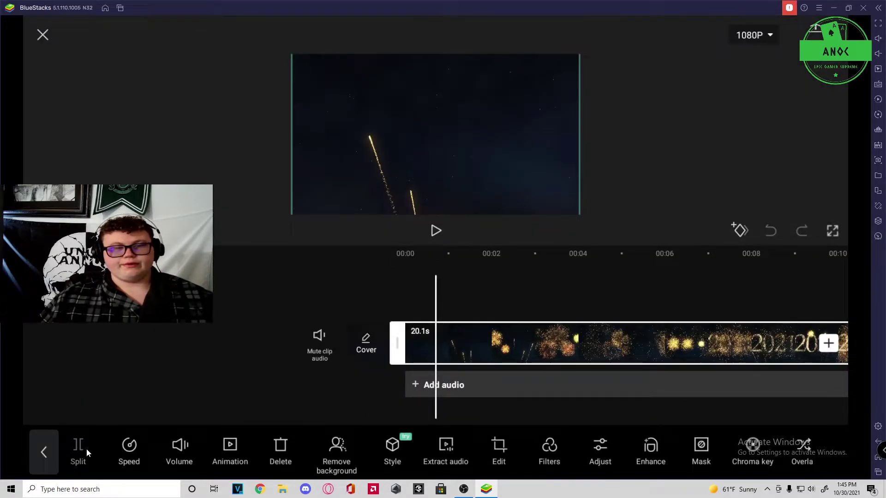
click(417, 357)
- Close the transition panel without adding one, then delete the 0.7-second opening clip
click(420, 356)
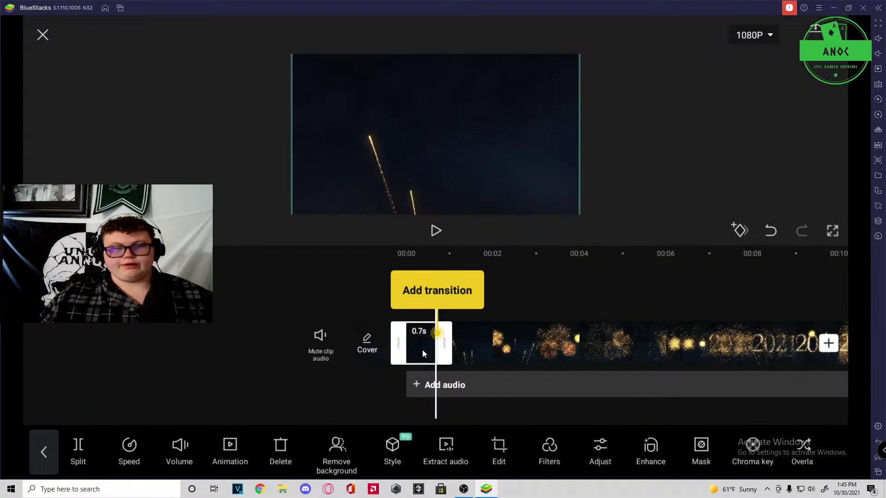
click(422, 349)
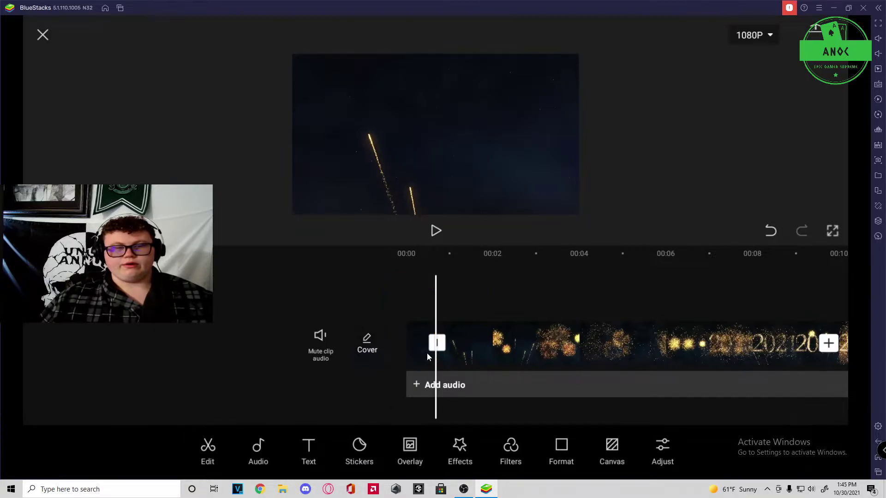
click(437, 342)
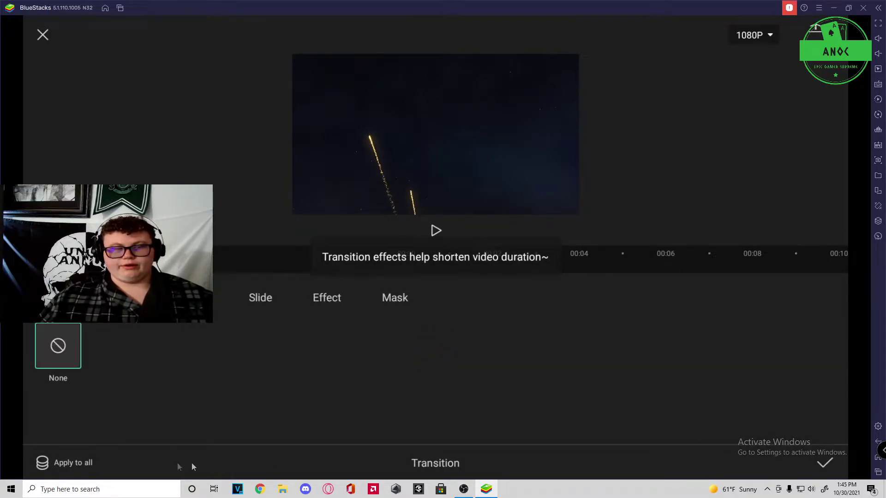
click(826, 466)
click(422, 351)
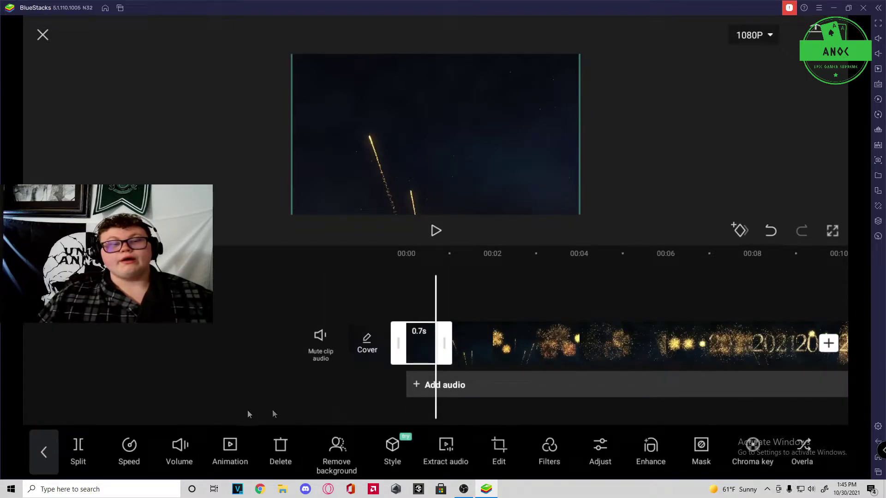
click(280, 446)
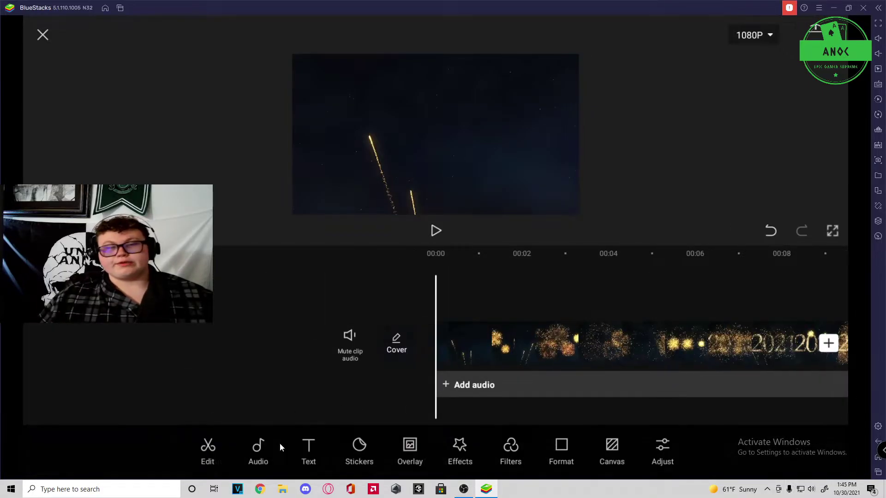
click(532, 351)
- Split the fireworks clip near 0:08.6 and delete the 2.6-second piece
mouse_move(539, 352)
mouse_down()
mouse_move(445, 350)
mouse_move(459, 351)
mouse_up()
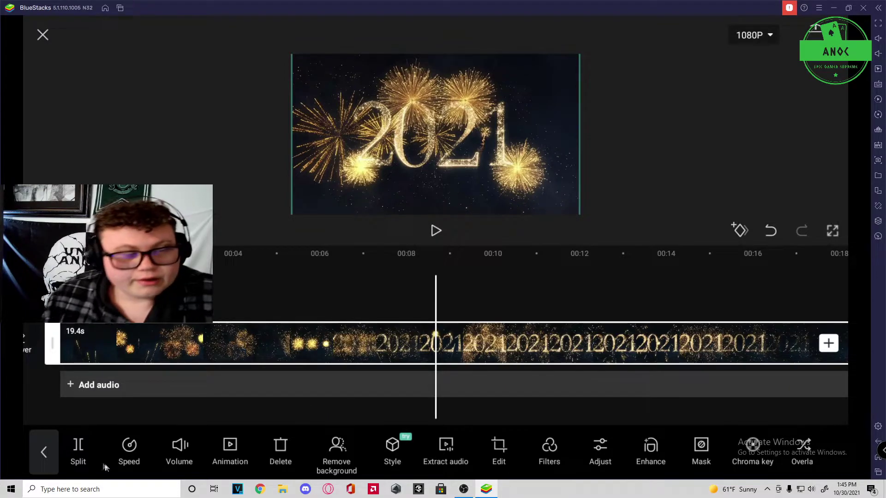
drag(246, 373, 441, 367)
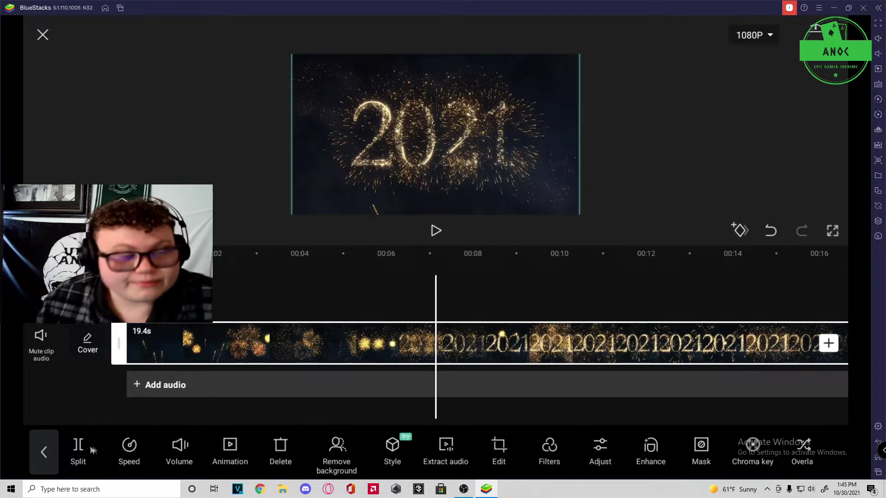
click(81, 446)
mouse_move(456, 395)
mouse_down()
mouse_move(364, 390)
mouse_move(399, 385)
mouse_move(262, 384)
mouse_up()
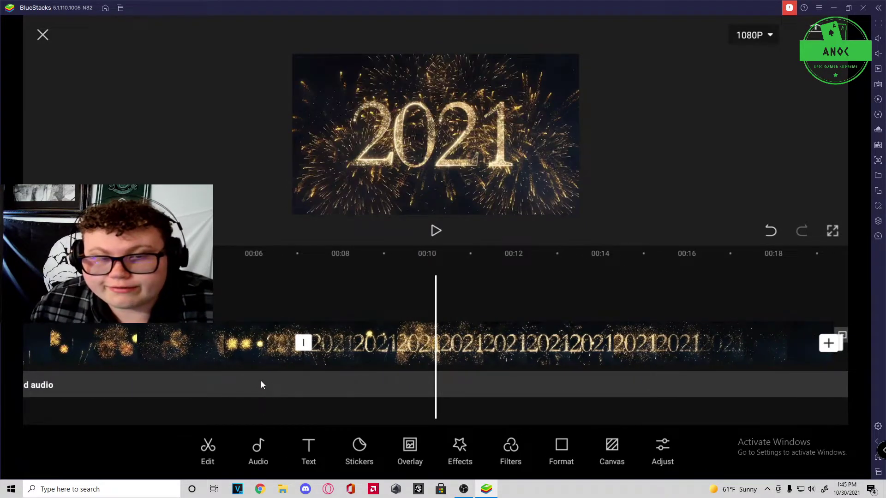
mouse_move(261, 384)
mouse_down()
mouse_move(289, 385)
mouse_move(257, 382)
mouse_move(285, 378)
mouse_up()
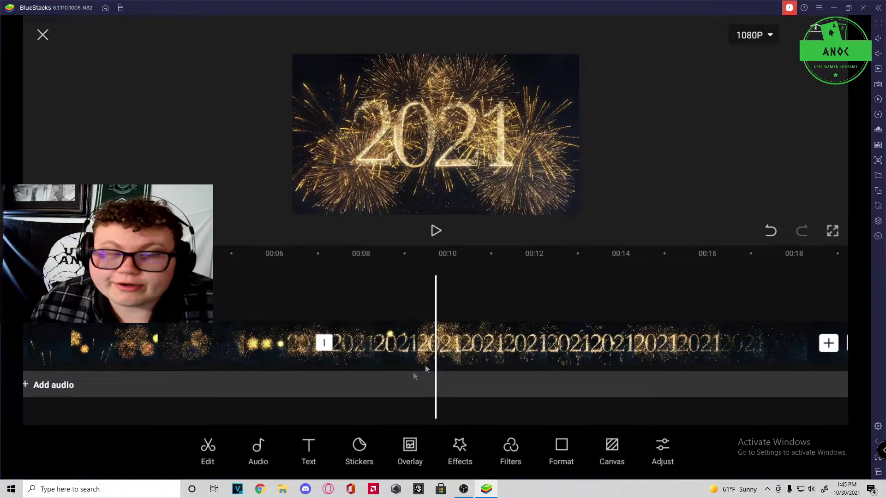
click(211, 452)
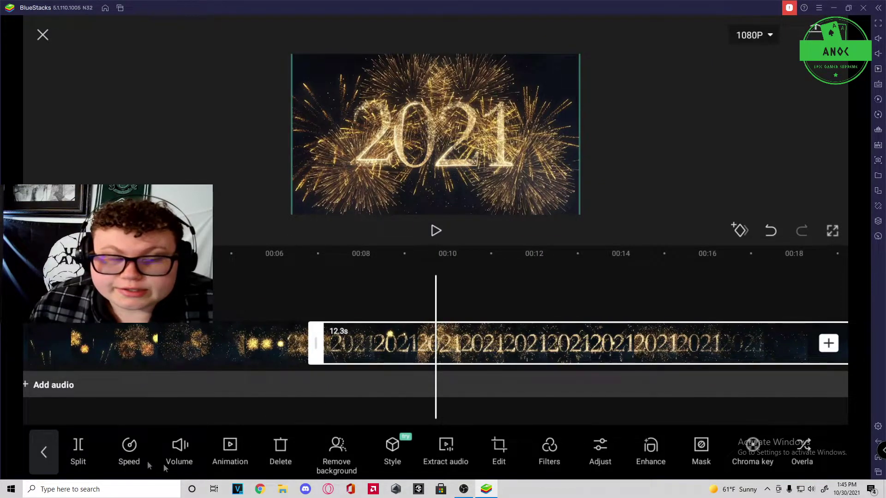
click(78, 450)
click(366, 350)
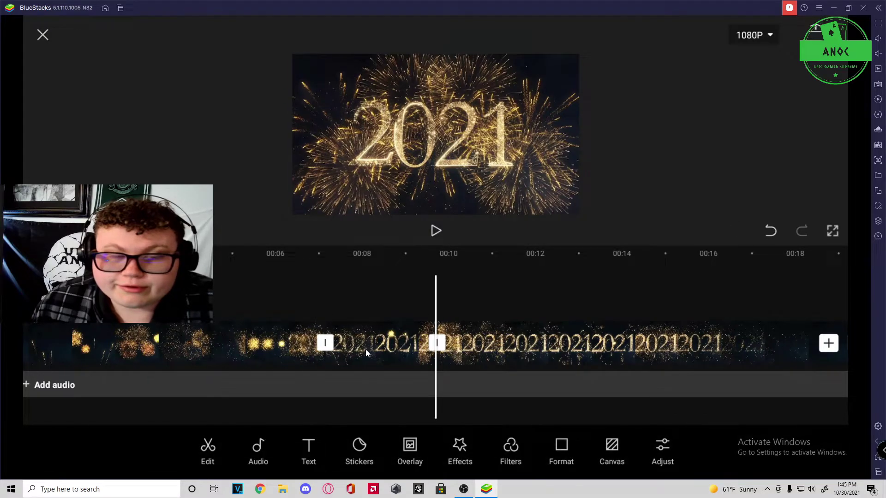
click(365, 349)
click(284, 447)
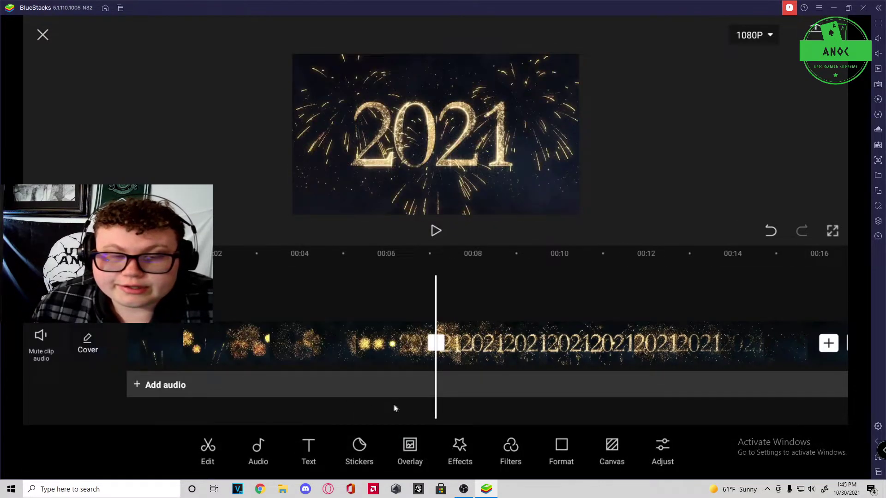
- Split the clip again near 0:11.5 and delete the 3.6-second piece
mouse_move(362, 401)
mouse_down()
mouse_move(267, 404)
mouse_move(337, 404)
mouse_up()
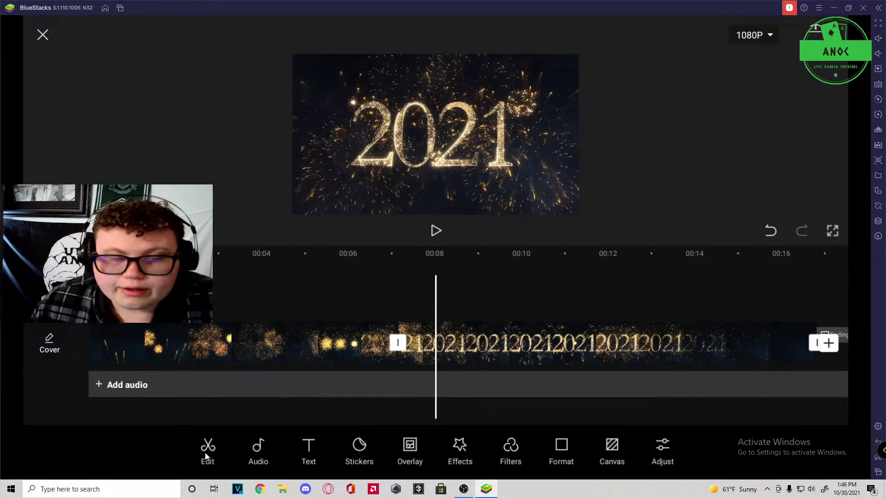
click(484, 344)
click(83, 447)
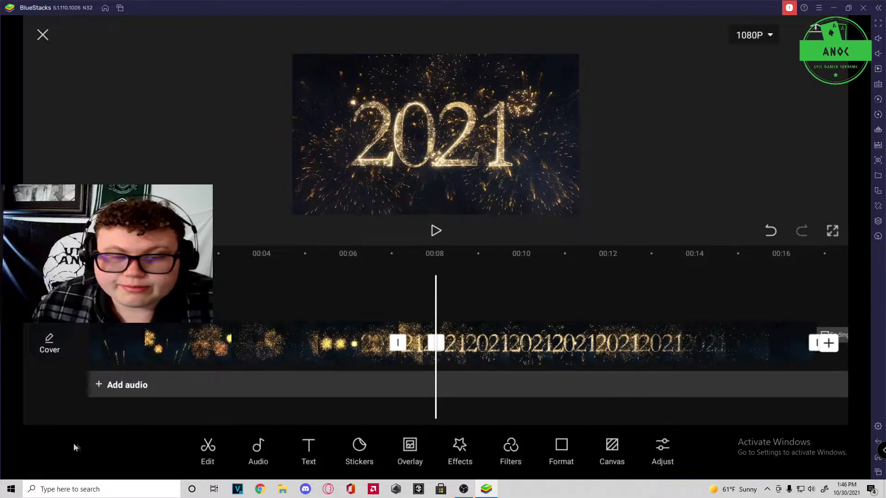
drag(493, 416, 312, 414)
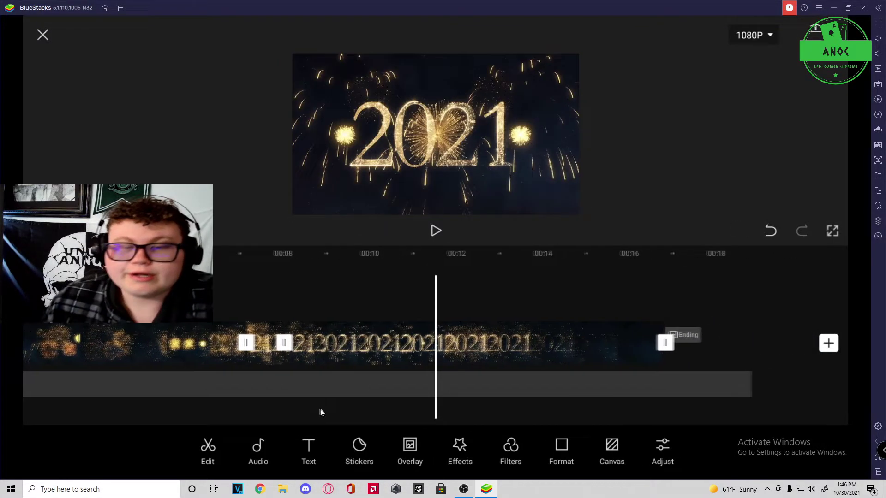
click(208, 449)
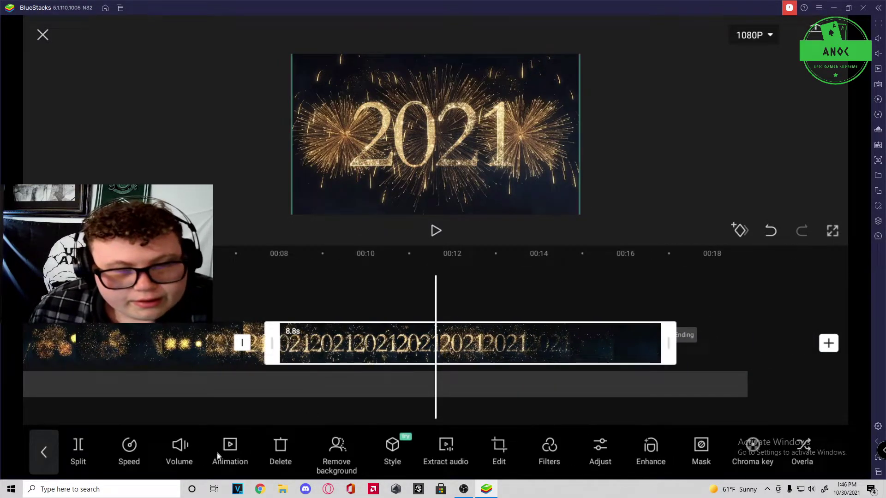
click(78, 450)
click(353, 347)
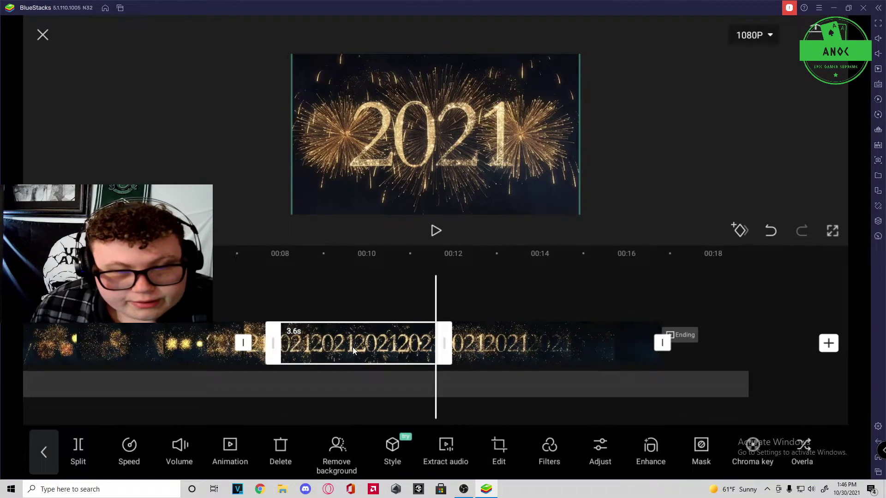
click(347, 353)
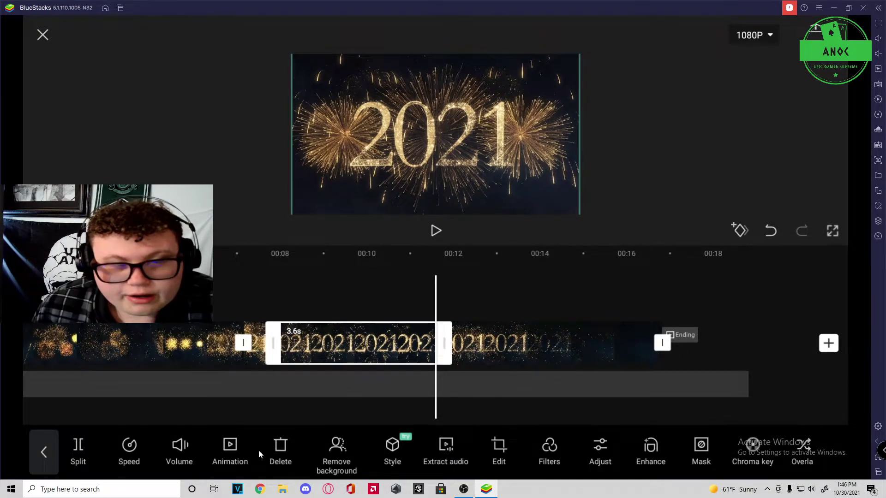
click(276, 450)
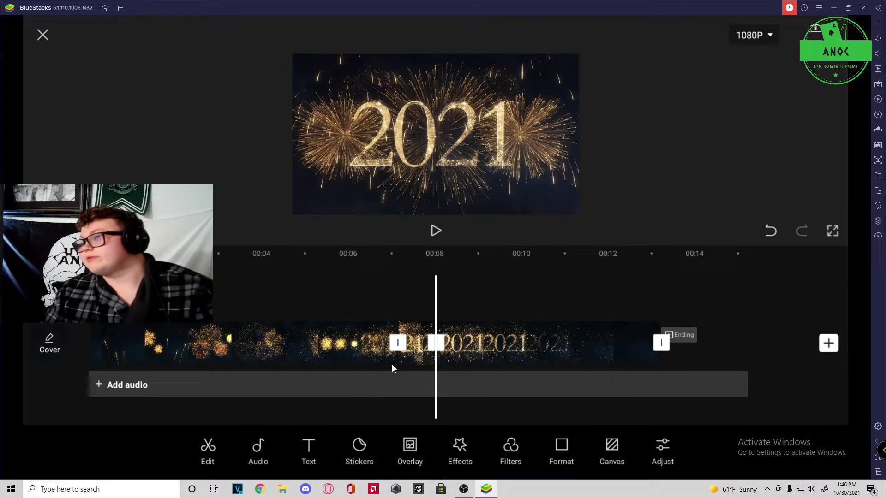
drag(379, 386, 789, 343)
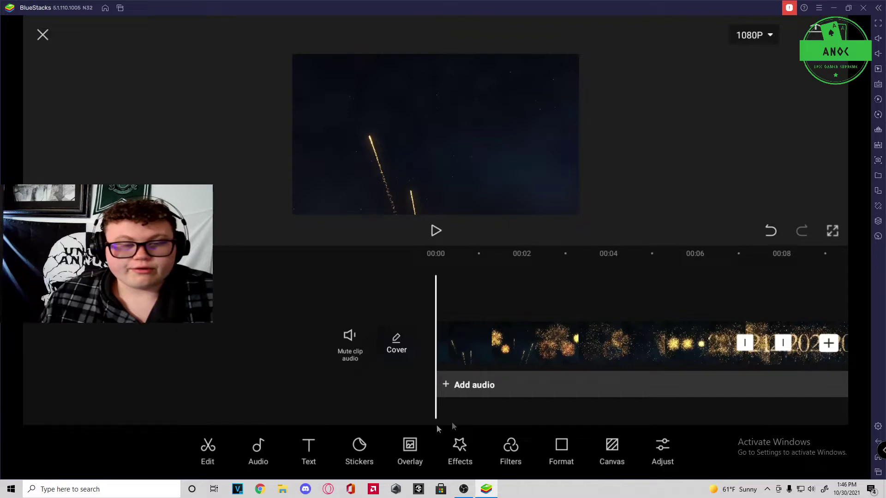
- Start a text box at about 0:02, then cancel it without adding any text
drag(484, 346, 401, 346)
click(309, 449)
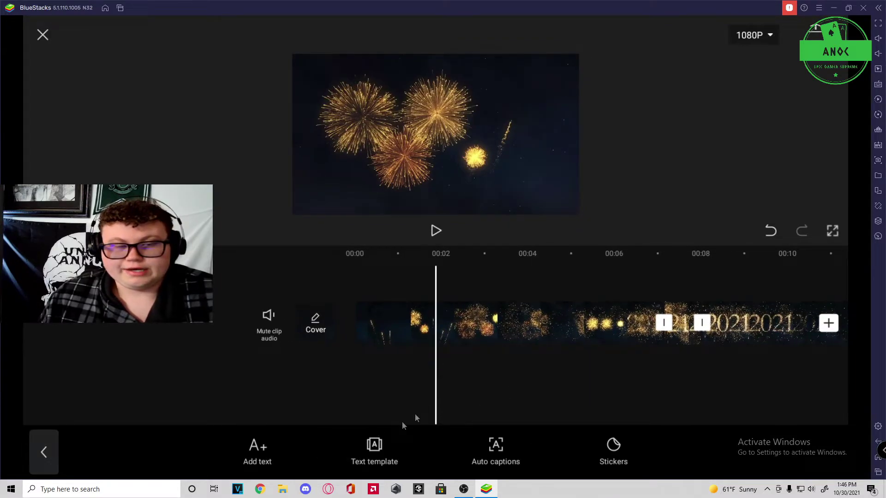
click(264, 453)
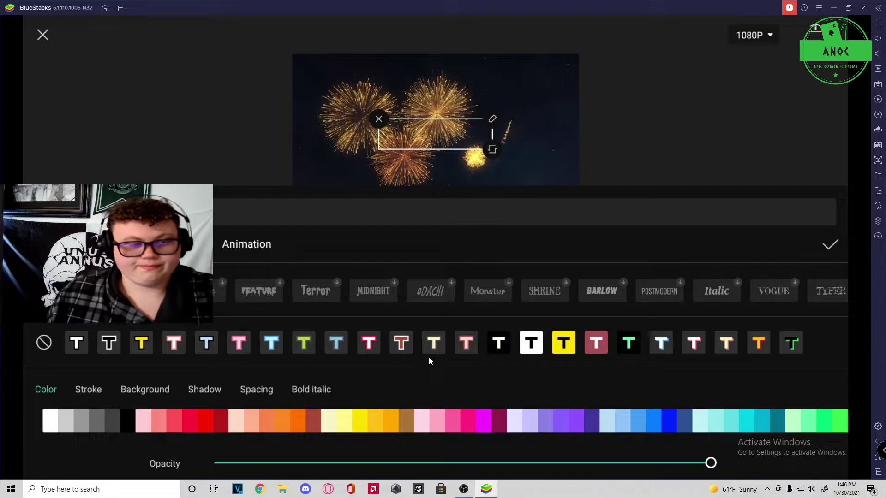
key(Escape)
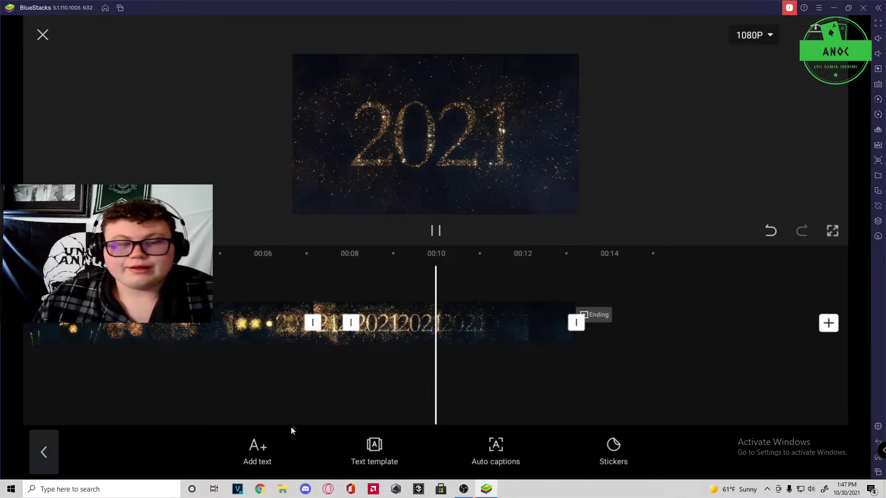
click(437, 230)
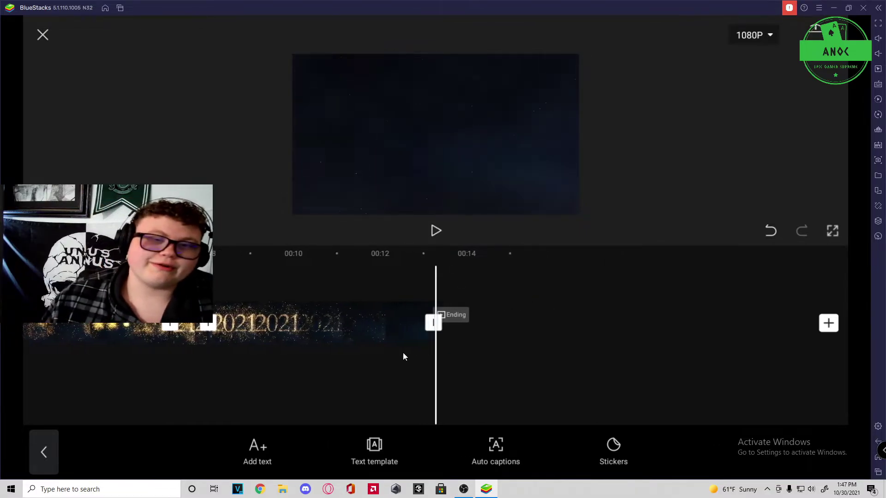
mouse_move(402, 357)
mouse_down()
mouse_move(386, 357)
mouse_move(411, 357)
mouse_up()
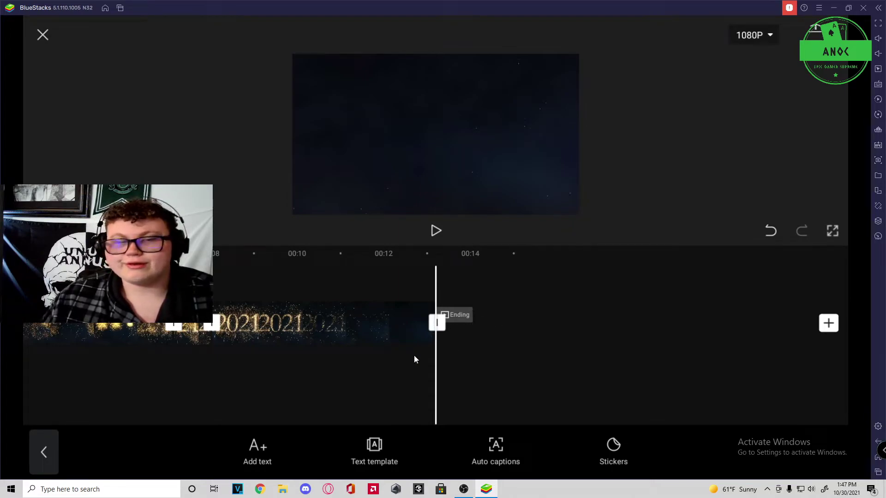
drag(414, 358, 344, 358)
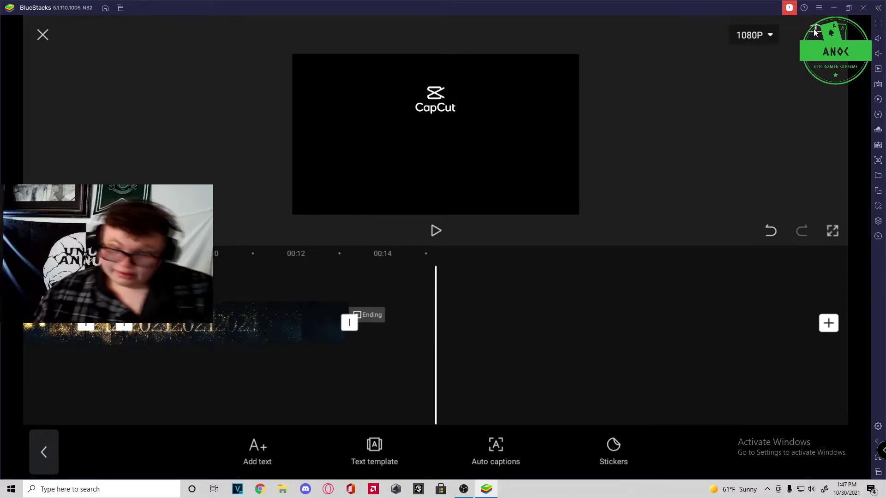
click(760, 38)
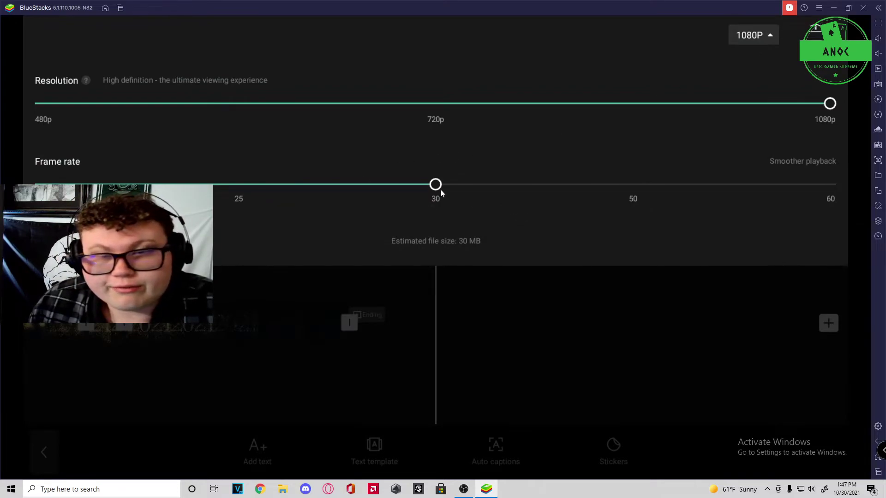
click(731, 298)
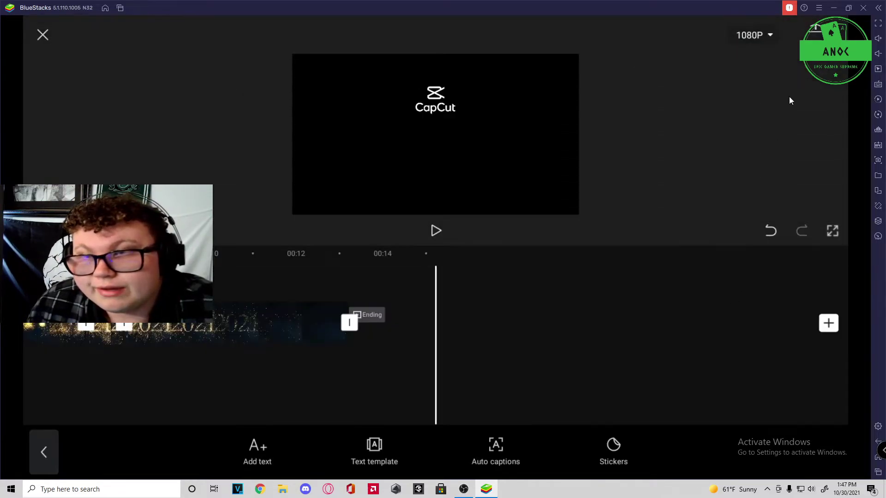